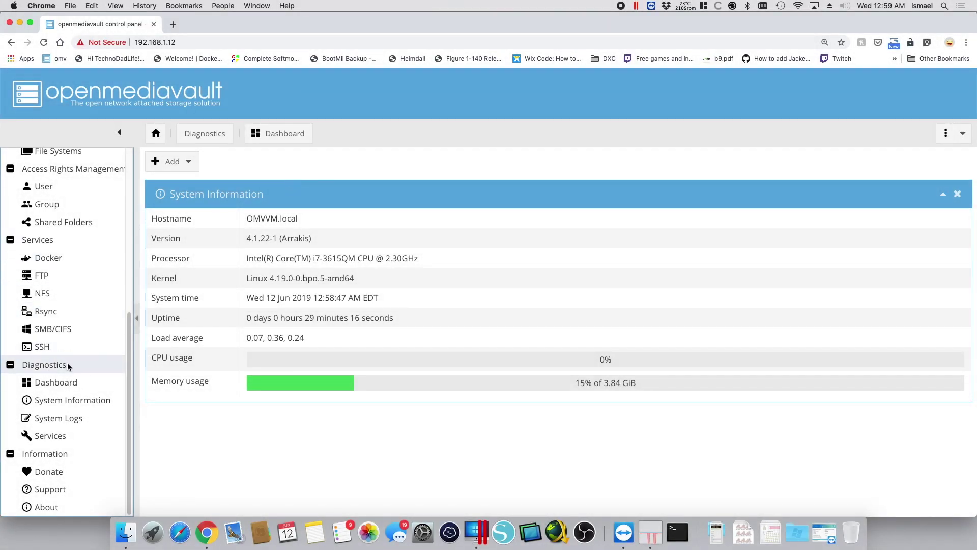
Search Docker images for 'guacamole' and pick the oznu/guacamole result to pull
{"action": "left_click", "coordinate": [49, 243]}
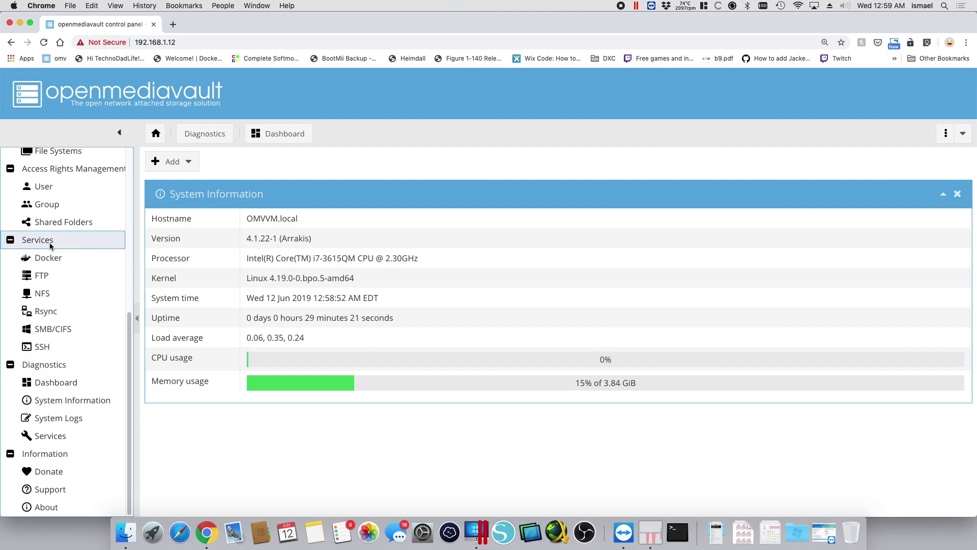
{"action": "left_click", "coordinate": [60, 258]}
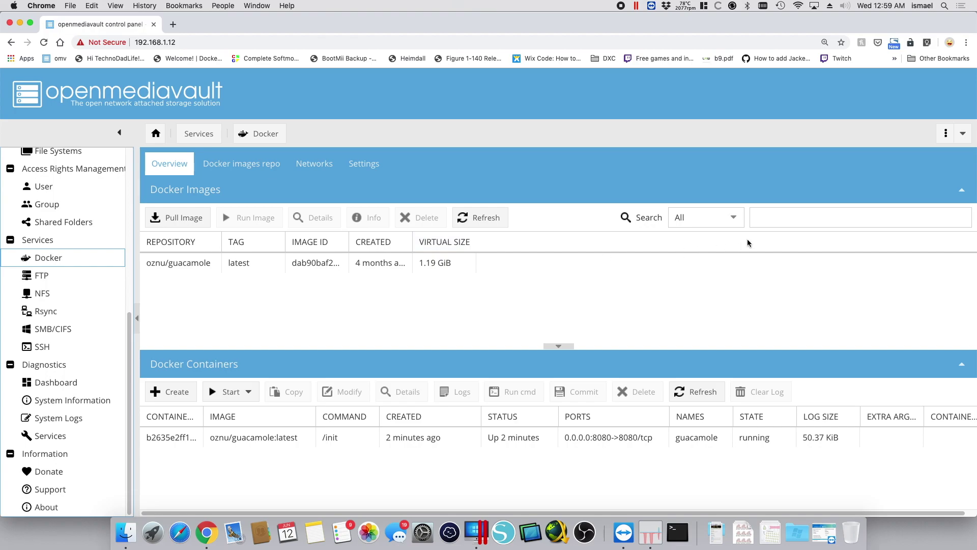
{"action": "left_click", "coordinate": [783, 221]}
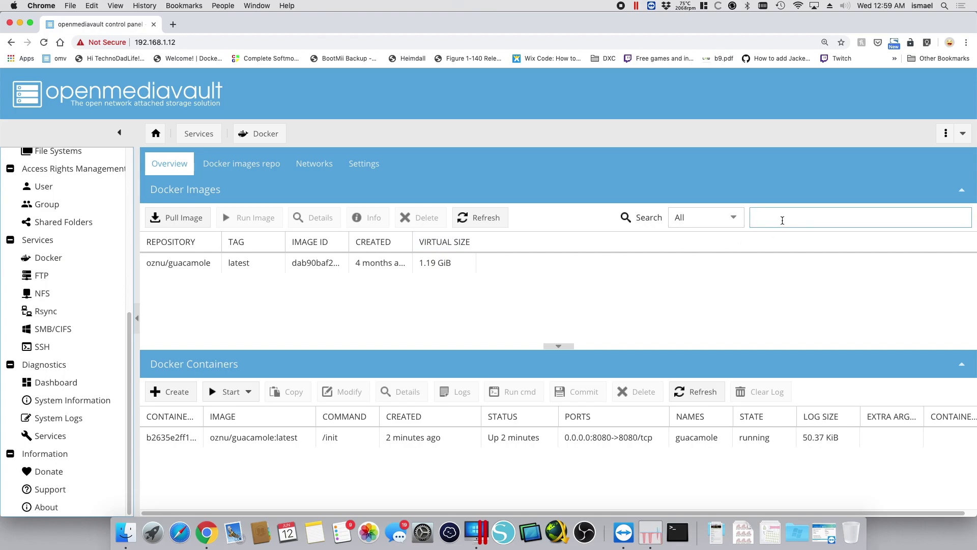
{"action": "type", "text": "guacamole"}
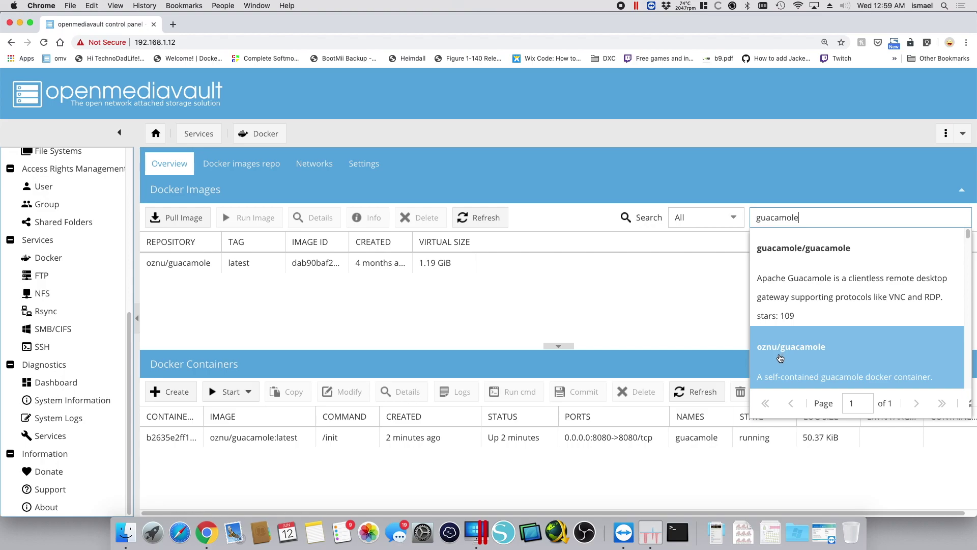
{"action": "left_click", "coordinate": [813, 355]}
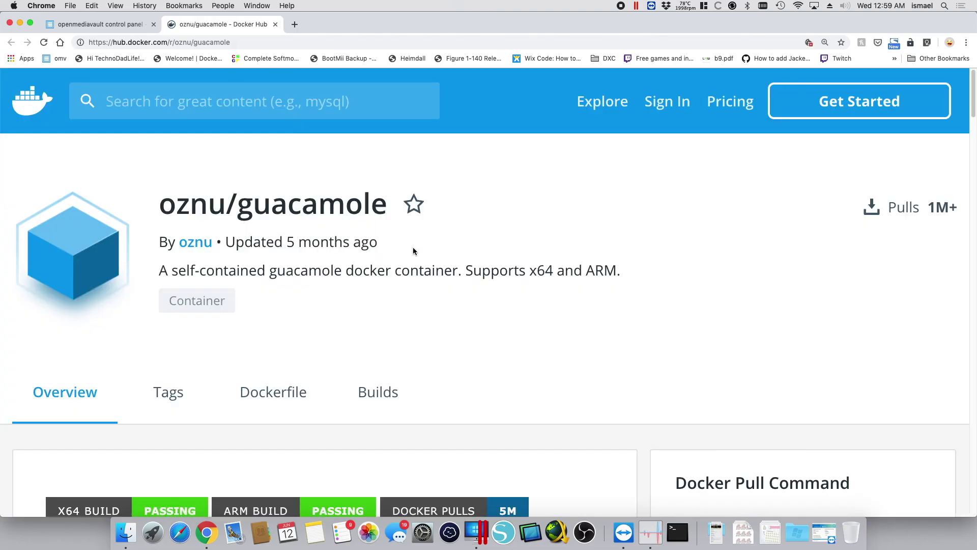
On the oznu/guacamole page, highlight the supported protocols, then port 8080 and the /config volume under Usage
{"action": "scroll", "coordinate": [456, 268], "scroll_direction": "down", "scroll_amount": 10}
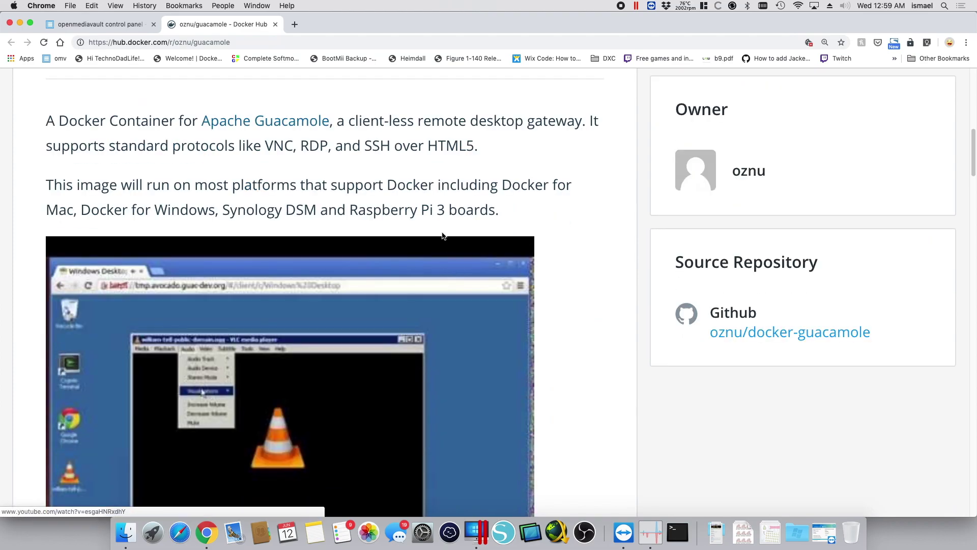
{"action": "left_click_drag", "start_coordinate": [265, 147], "coordinate": [475, 151]}
{"action": "scroll", "coordinate": [456, 220], "scroll_direction": "down", "scroll_amount": 10}
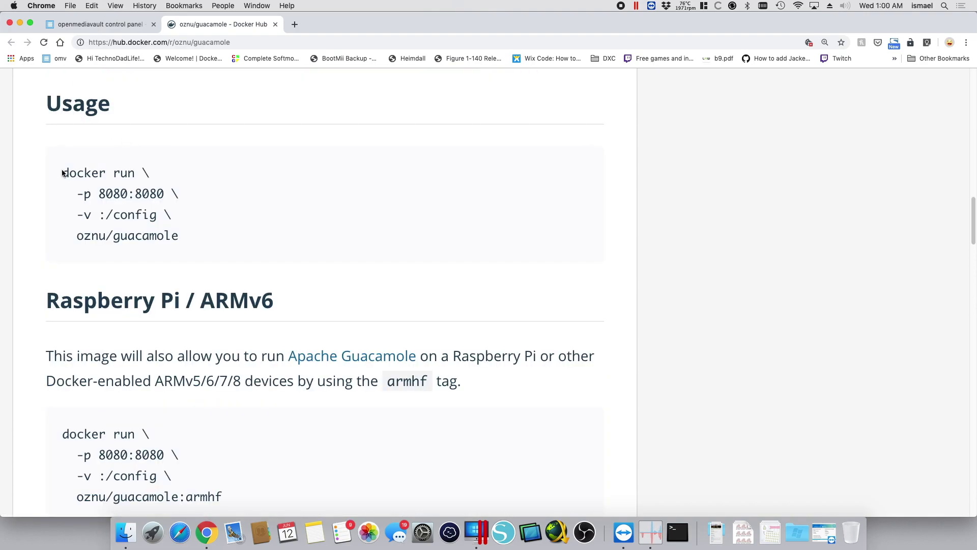
{"action": "left_click_drag", "start_coordinate": [61, 173], "coordinate": [185, 236]}
{"action": "left_click", "coordinate": [167, 191]}
{"action": "left_click_drag", "start_coordinate": [164, 193], "coordinate": [138, 198]}
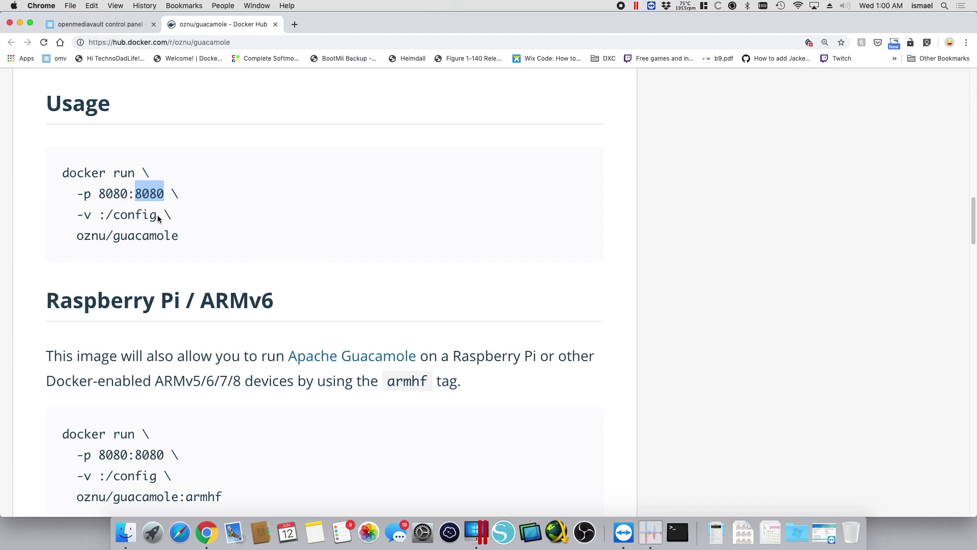
{"action": "left_click_drag", "start_coordinate": [158, 218], "coordinate": [107, 220]}
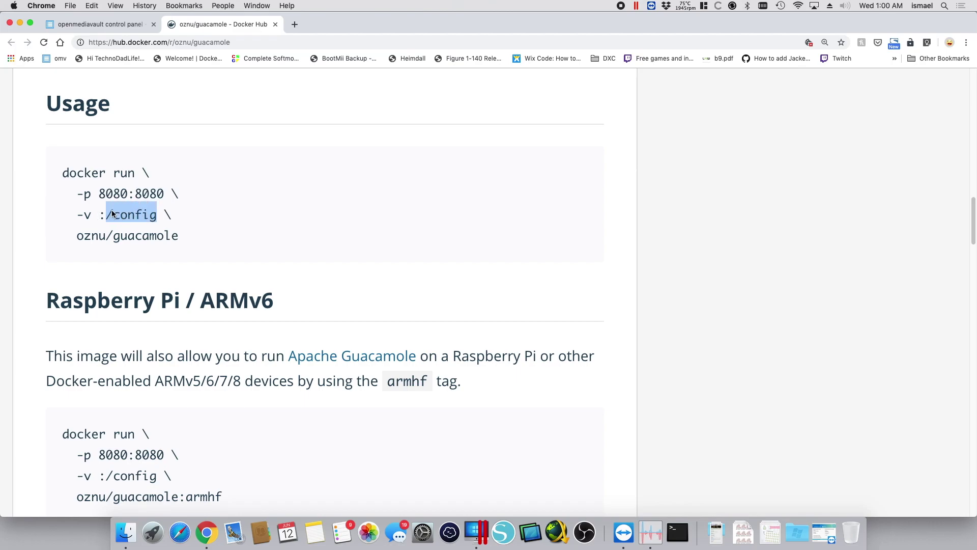
{"action": "left_click", "coordinate": [184, 201]}
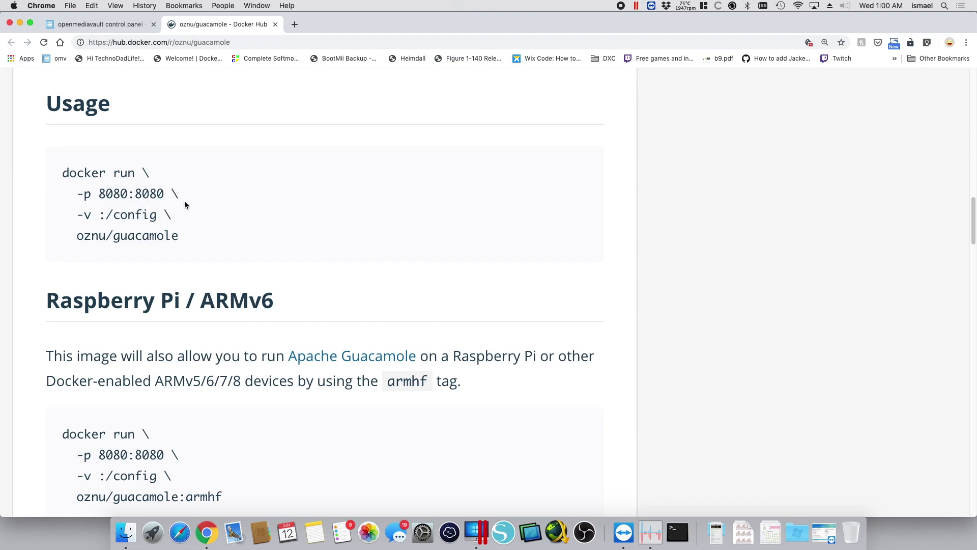
Pull oznu/guacamole (already up to date), close the pull window, and select the image row
{"action": "left_click", "coordinate": [128, 29]}
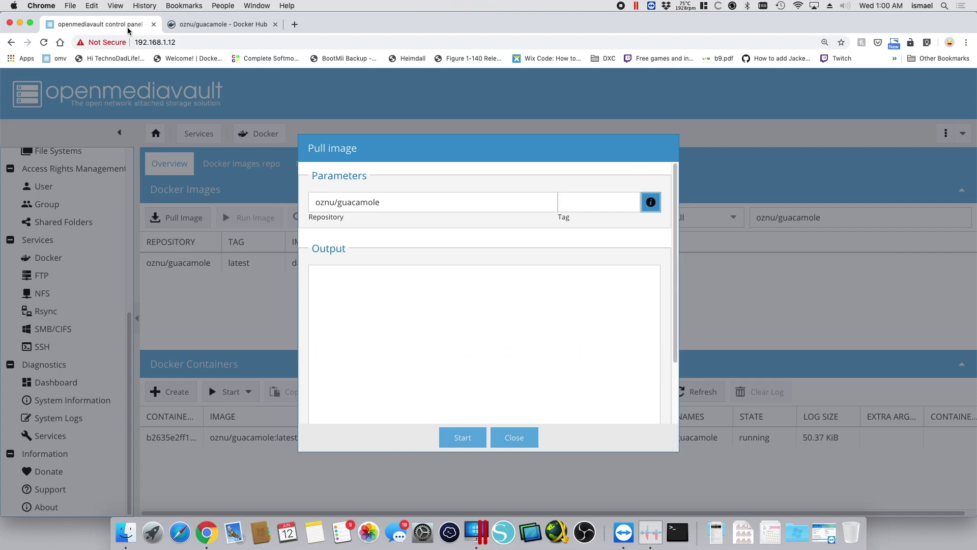
{"action": "left_click", "coordinate": [464, 439]}
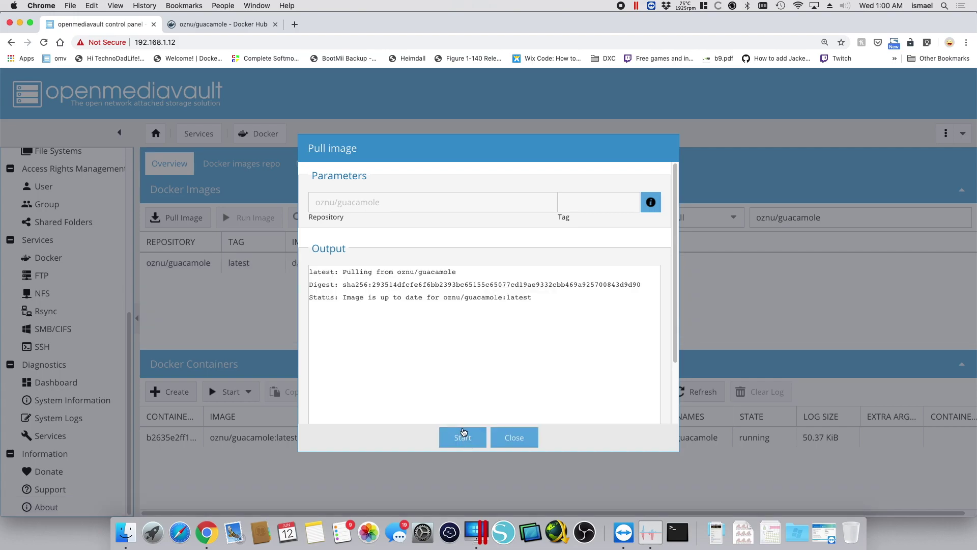
{"action": "left_click", "coordinate": [514, 437]}
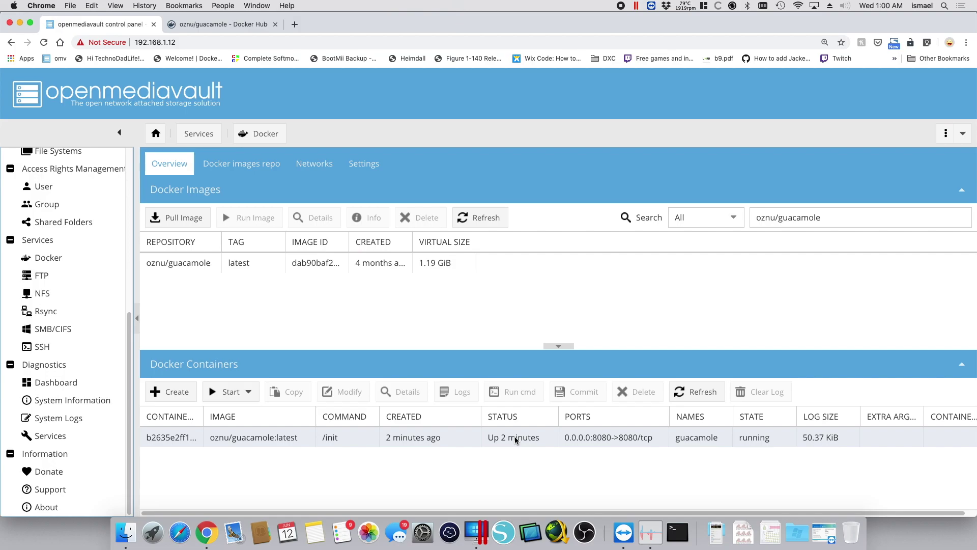
{"action": "left_click", "coordinate": [237, 263]}
Start a new container from the image and name it 'guacamole'
{"action": "left_click", "coordinate": [255, 219]}
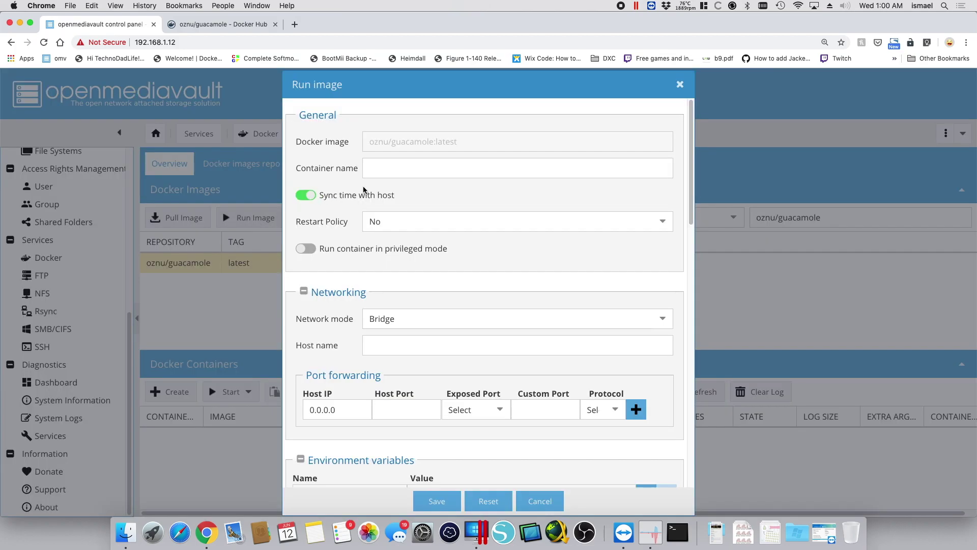
{"action": "left_click", "coordinate": [384, 169]}
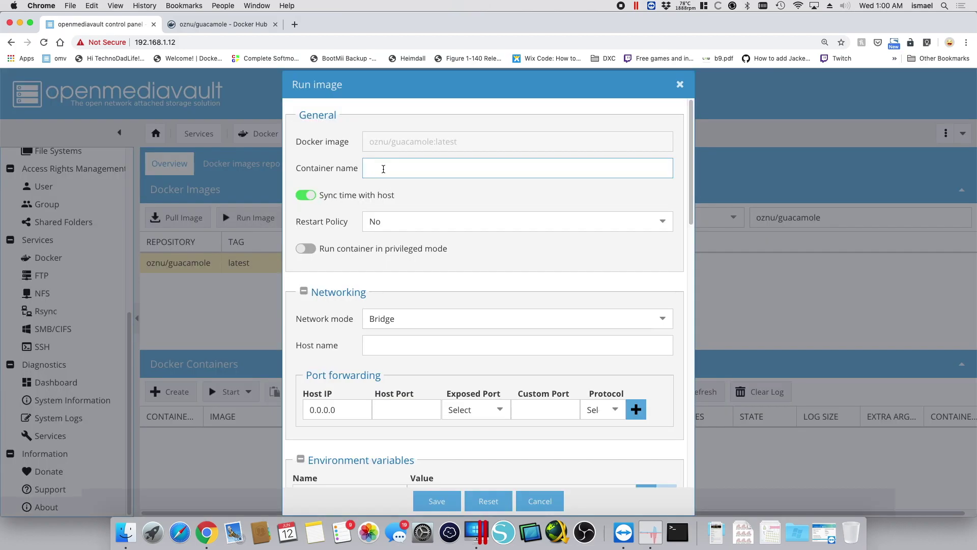
{"action": "type", "text": "guacamole"}
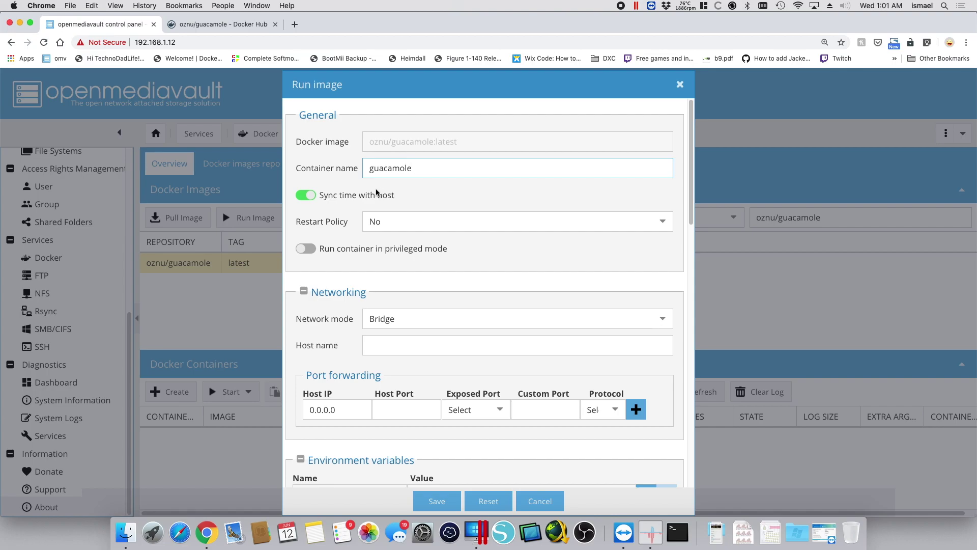
Add a port forwarding rule mapping host port 8080 to exposed port 8080/tcp
{"action": "scroll", "coordinate": [496, 385], "scroll_direction": "down", "scroll_amount": 5}
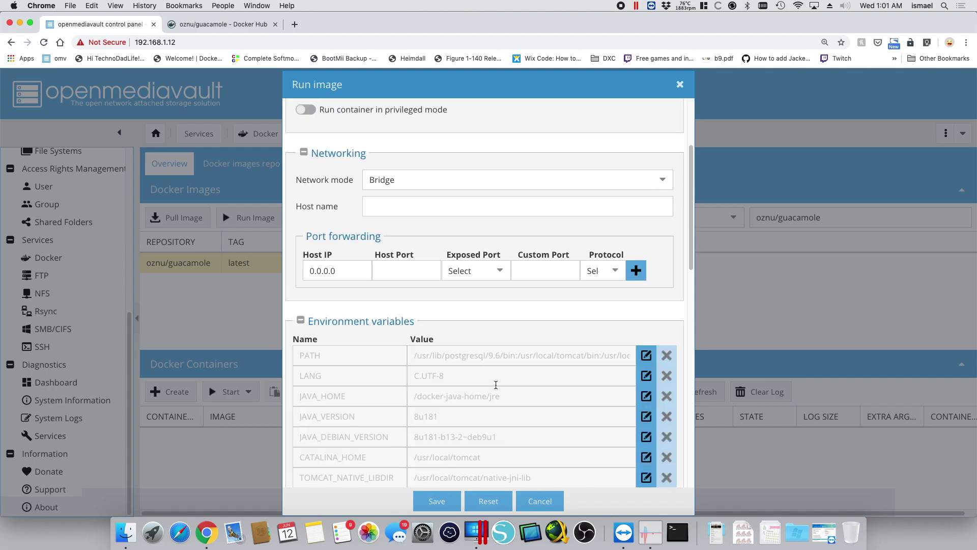
{"action": "left_click", "coordinate": [502, 275]}
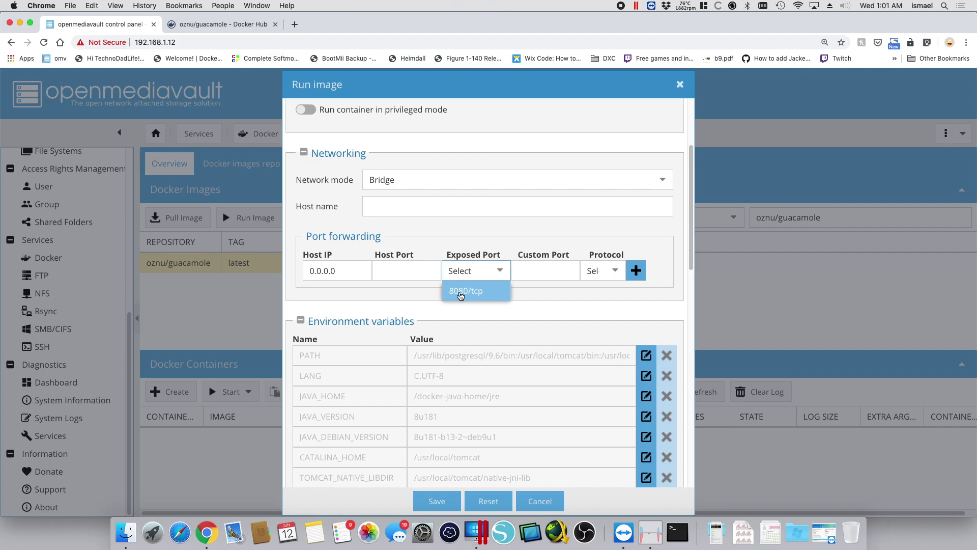
{"action": "left_click", "coordinate": [461, 292]}
{"action": "left_click", "coordinate": [419, 271]}
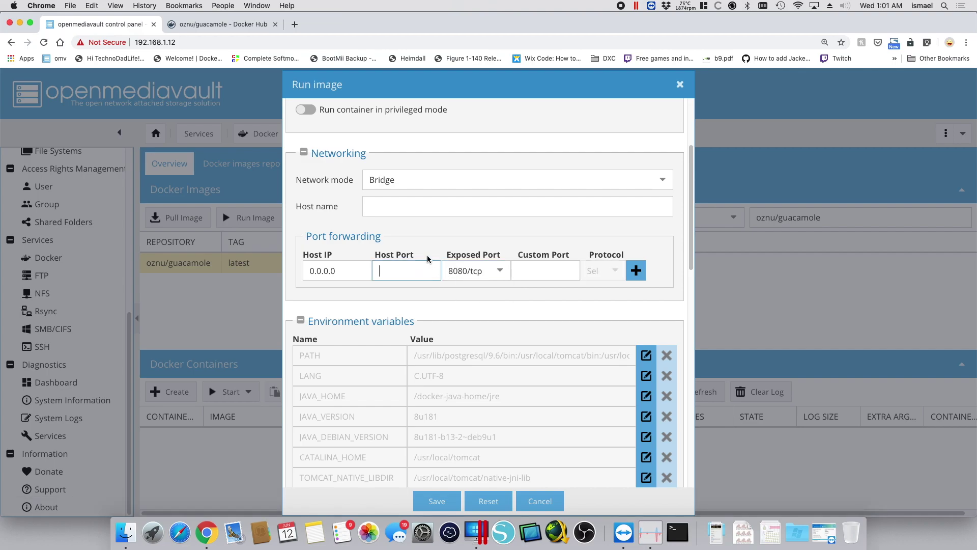
{"action": "type", "text": "8080"}
{"action": "left_click", "coordinate": [637, 272]}
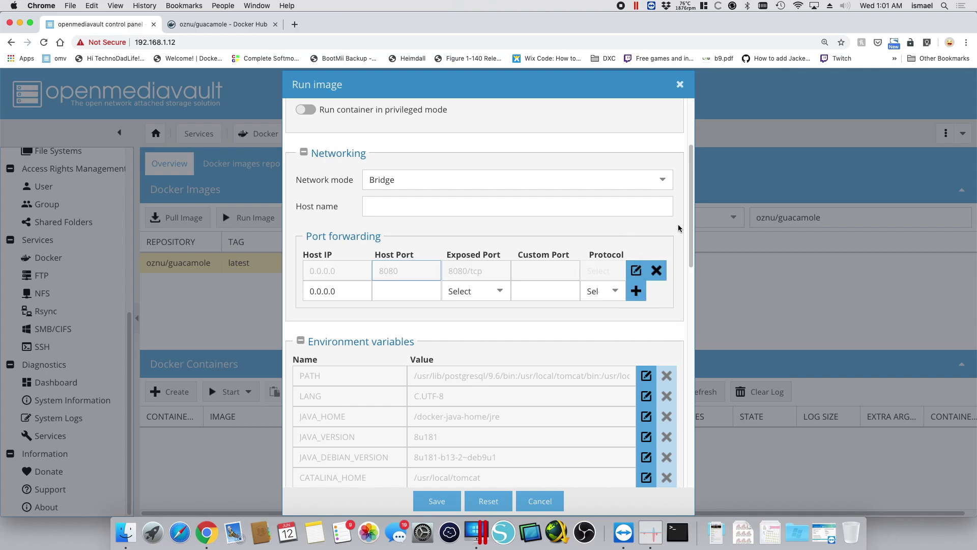
Add a bind mount from host folder /docker/guacamole to container path /config
{"action": "scroll", "coordinate": [675, 233], "scroll_direction": "down", "scroll_amount": 3}
{"action": "scroll", "coordinate": [674, 233], "scroll_direction": "down", "scroll_amount": 10}
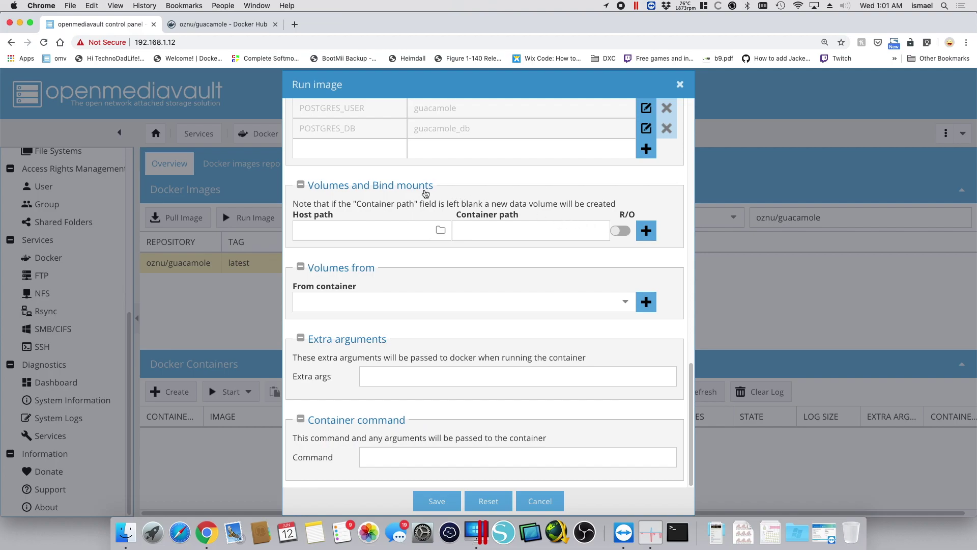
{"action": "left_click", "coordinate": [500, 229]}
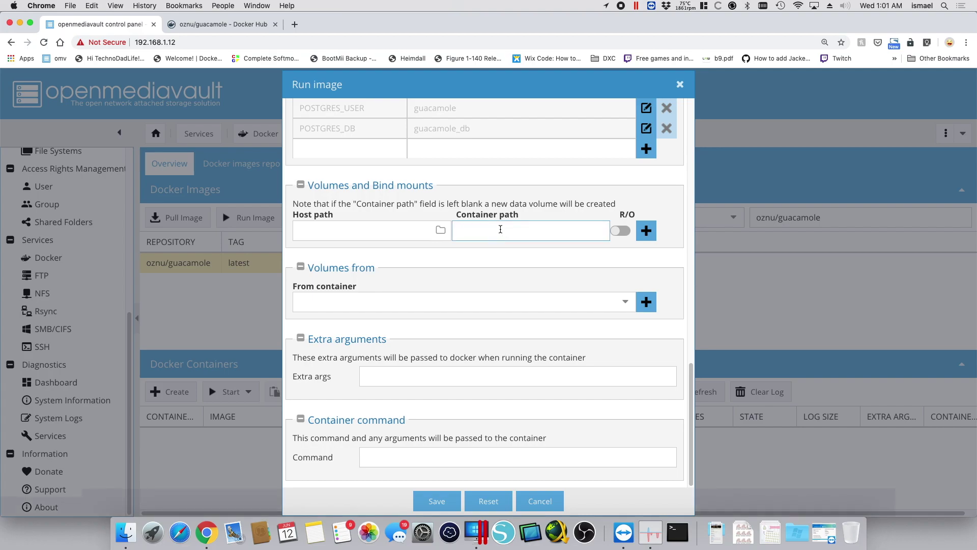
{"action": "type", "text": "/config"}
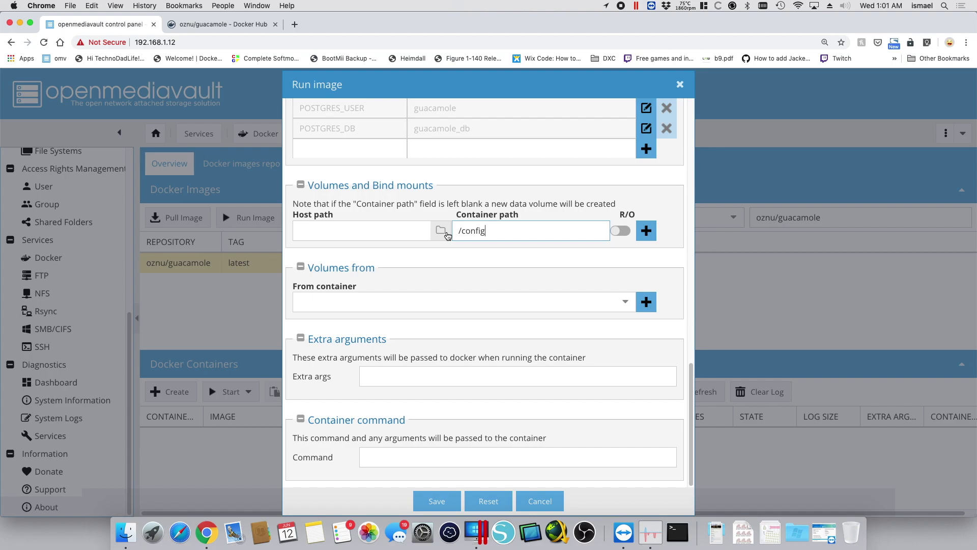
{"action": "left_click", "coordinate": [441, 231]}
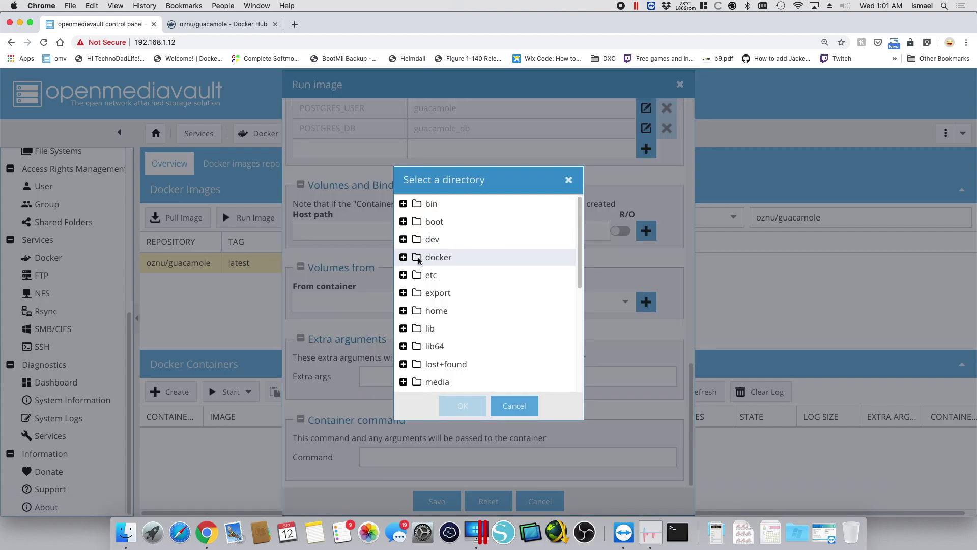
{"action": "left_click", "coordinate": [419, 260]}
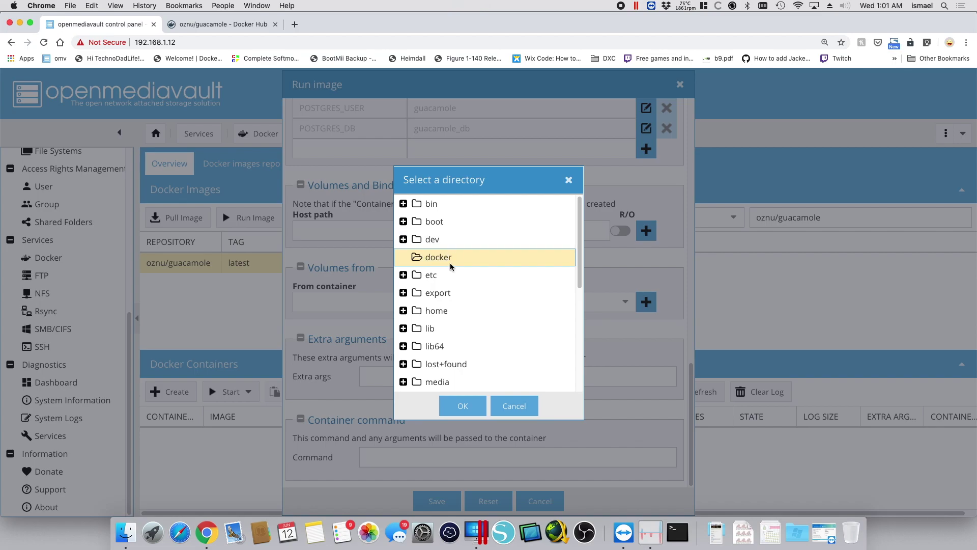
{"action": "left_click", "coordinate": [468, 408]}
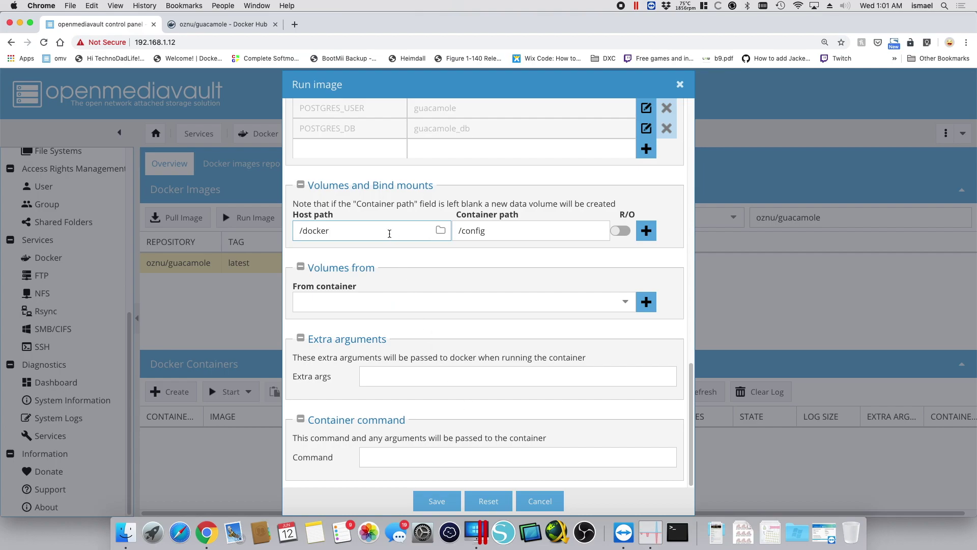
{"action": "type", "text": "/guacamole"}
{"action": "left_click", "coordinate": [650, 229]}
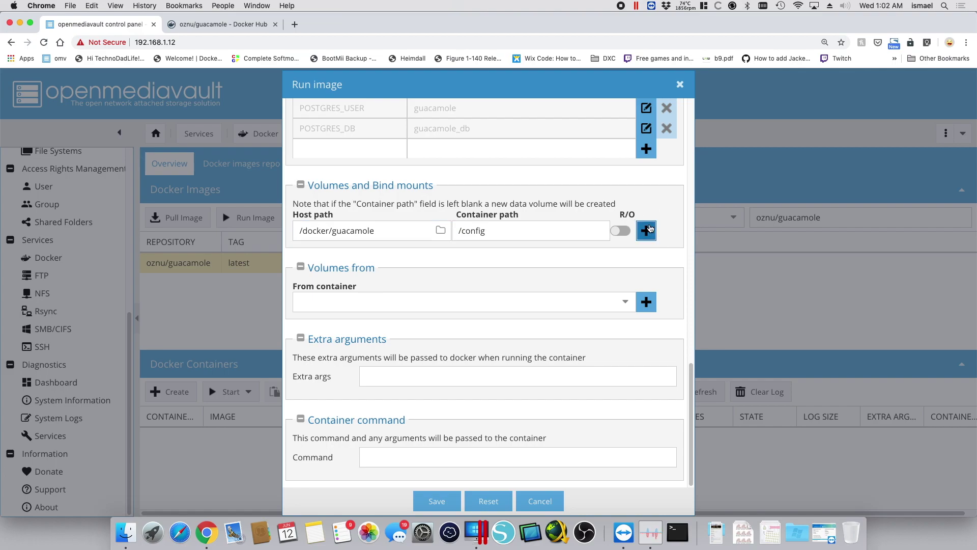
Save and launch the guacamole container, refresh the list, and select the 192.168.1.12 address
{"action": "left_click", "coordinate": [433, 502]}
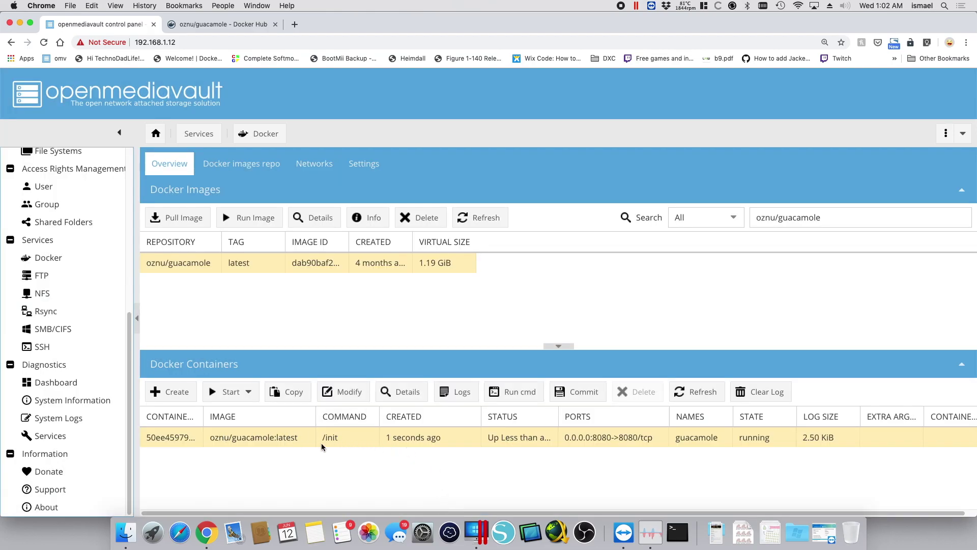
{"action": "left_click", "coordinate": [696, 392]}
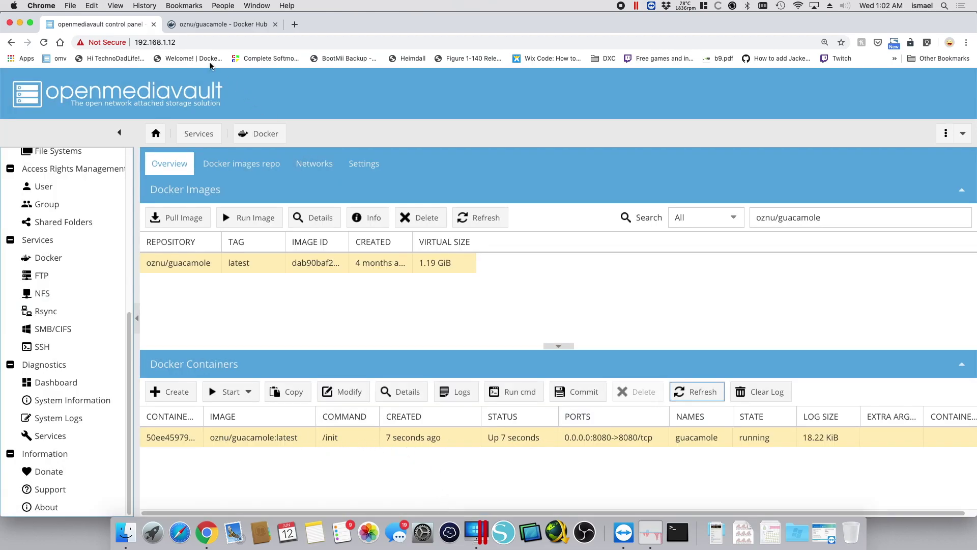
{"action": "left_click", "coordinate": [198, 43]}
{"action": "key", "text": "super+c"}
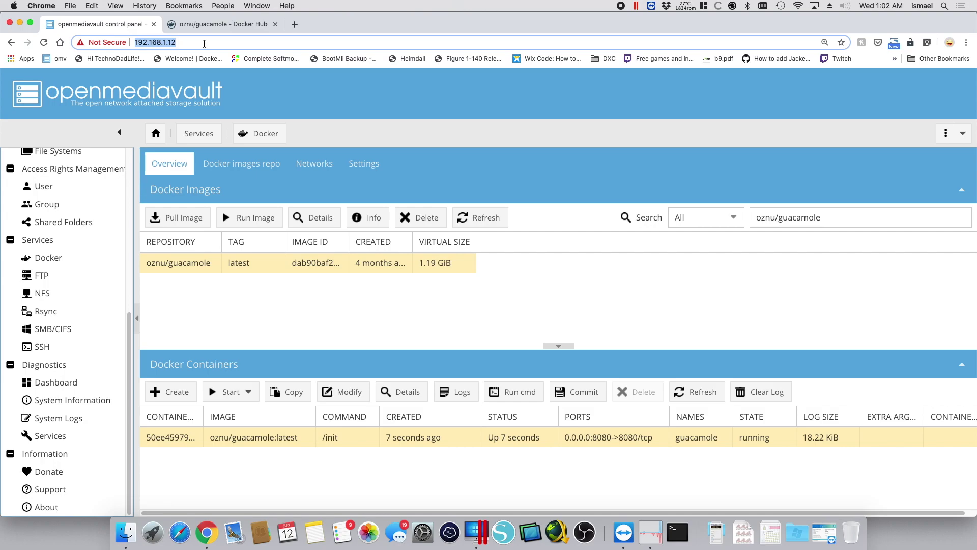
Open 192.168.1.12:8080 in a new tab to reach the Apache Guacamole login page
{"action": "left_click", "coordinate": [295, 26]}
{"action": "key", "text": "super+v"}
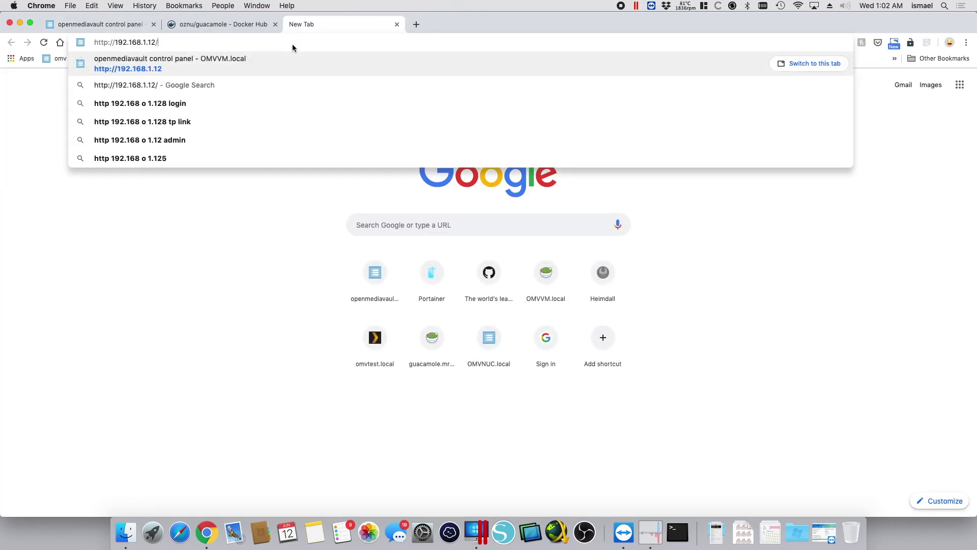
{"action": "key", "text": "BackSpace"}
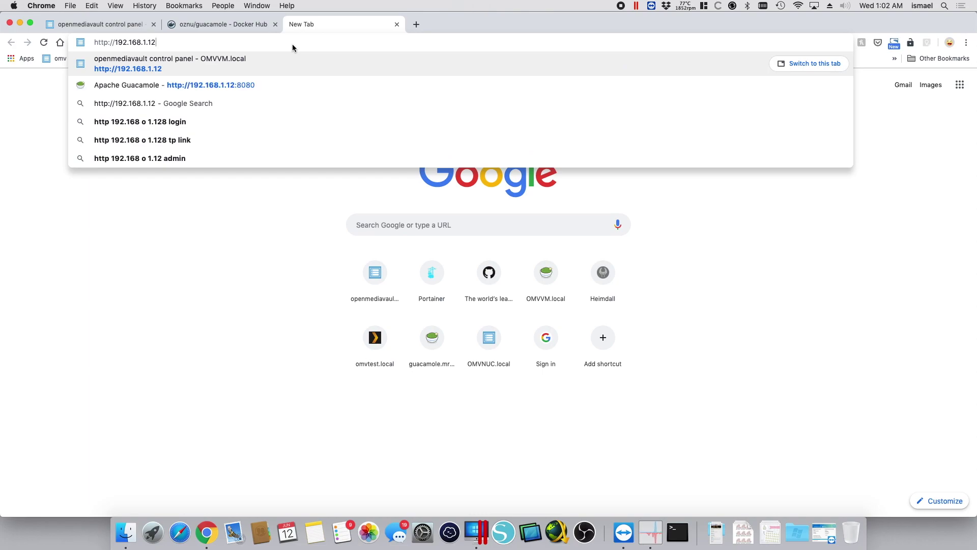
{"action": "type", "text": ":8080"}
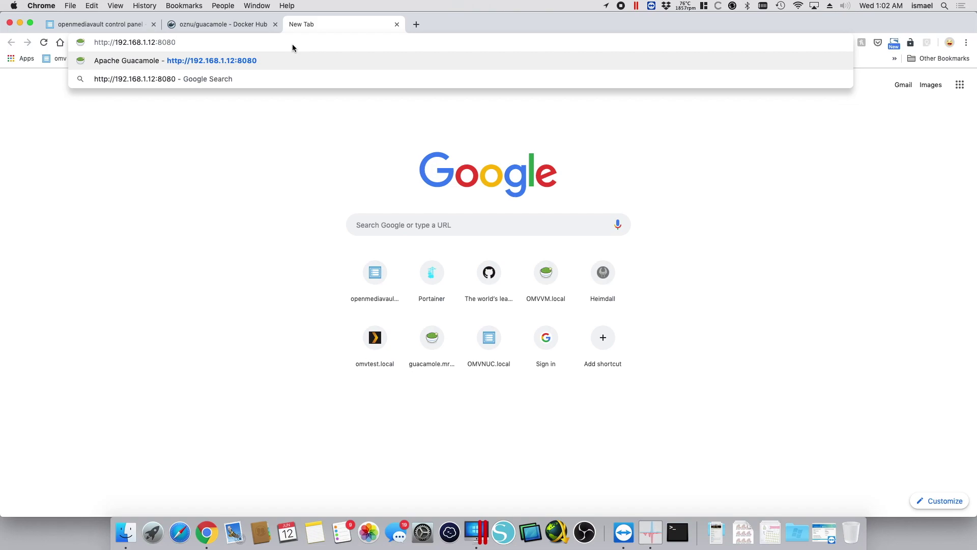
{"action": "key", "text": "Return"}
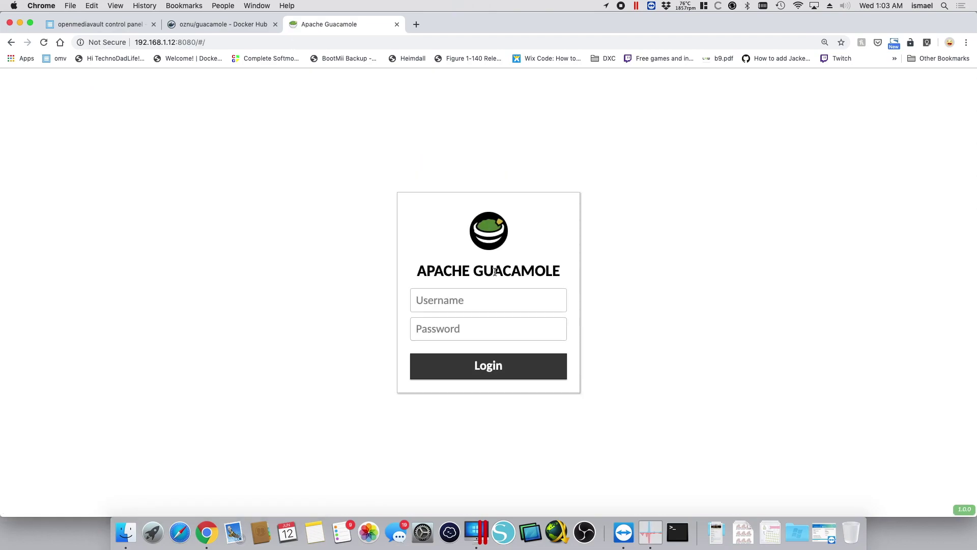
{"action": "left_click", "coordinate": [463, 306]}
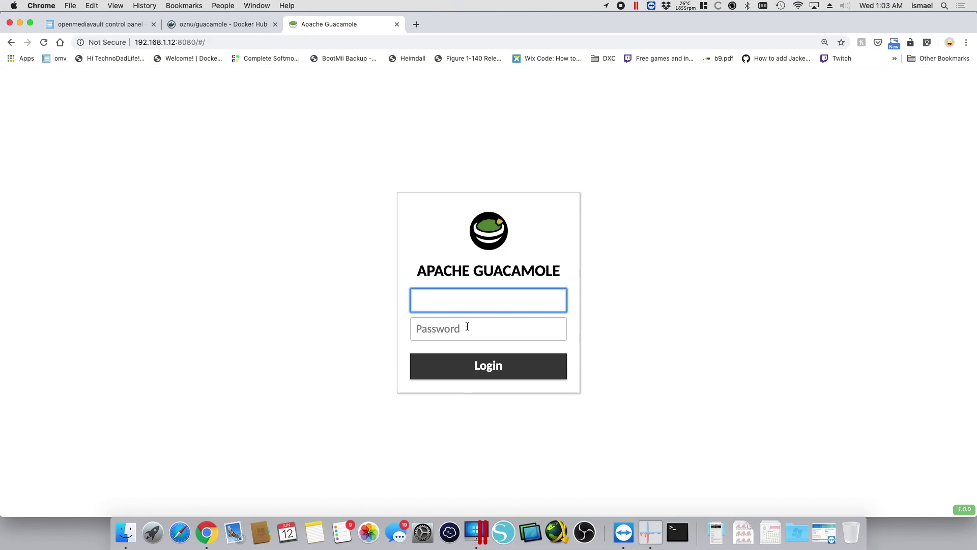
{"action": "left_click", "coordinate": [468, 327]}
Copy the default username 'guacadmin' from the Default User section on Docker Hub
{"action": "left_click", "coordinate": [226, 25]}
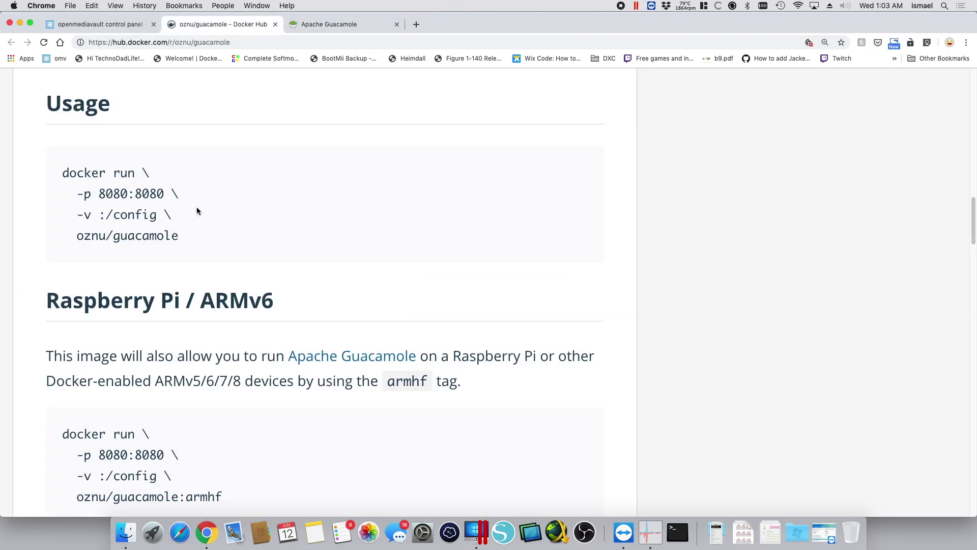
{"action": "left_click_drag", "start_coordinate": [972, 210], "coordinate": [940, 353]}
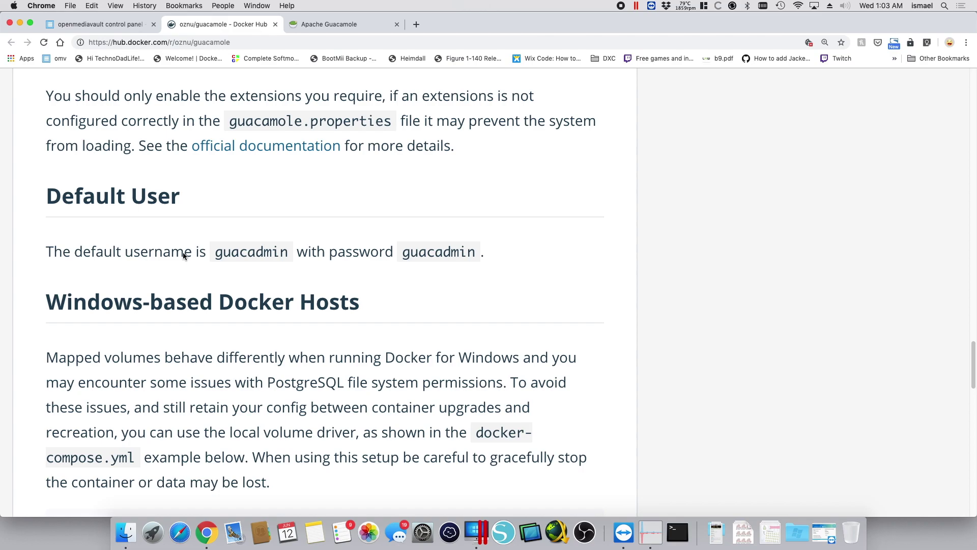
{"action": "left_click_drag", "start_coordinate": [288, 252], "coordinate": [218, 258]}
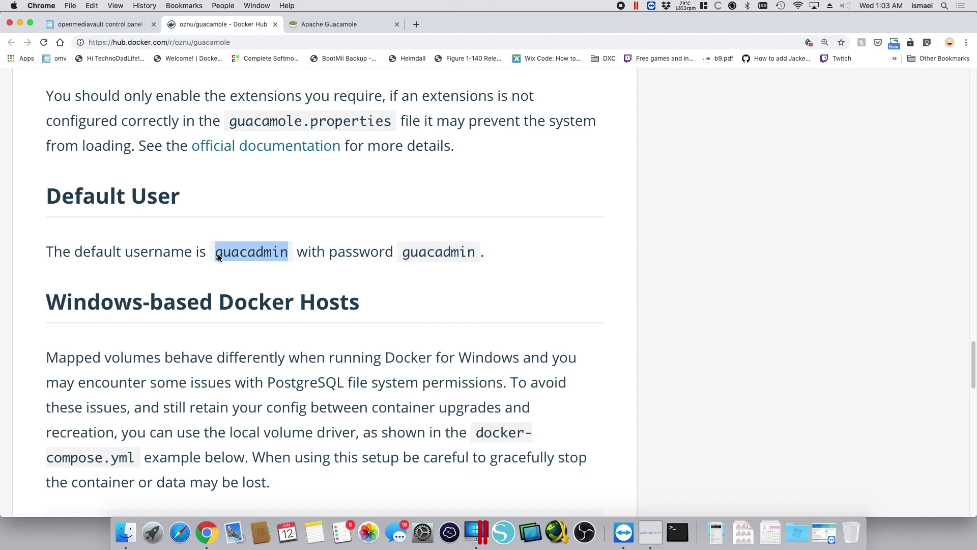
{"action": "key", "text": "super+c"}
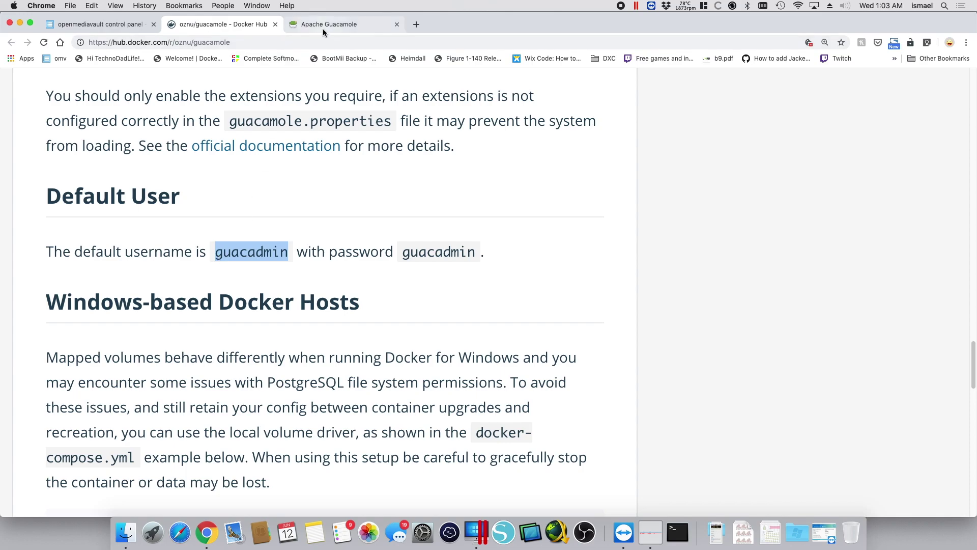
Log in to Guacamole as guacadmin with the default password, retrying after Invalid Login
{"action": "left_click", "coordinate": [325, 25]}
{"action": "left_click", "coordinate": [447, 304]}
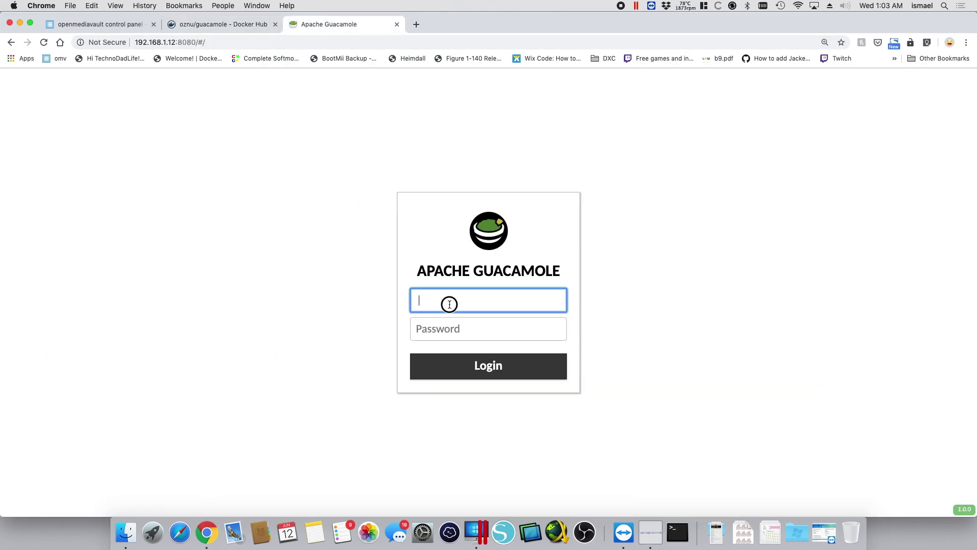
{"action": "key", "text": "super+v"}
{"action": "left_click", "coordinate": [453, 327]}
{"action": "key", "text": "super+v"}
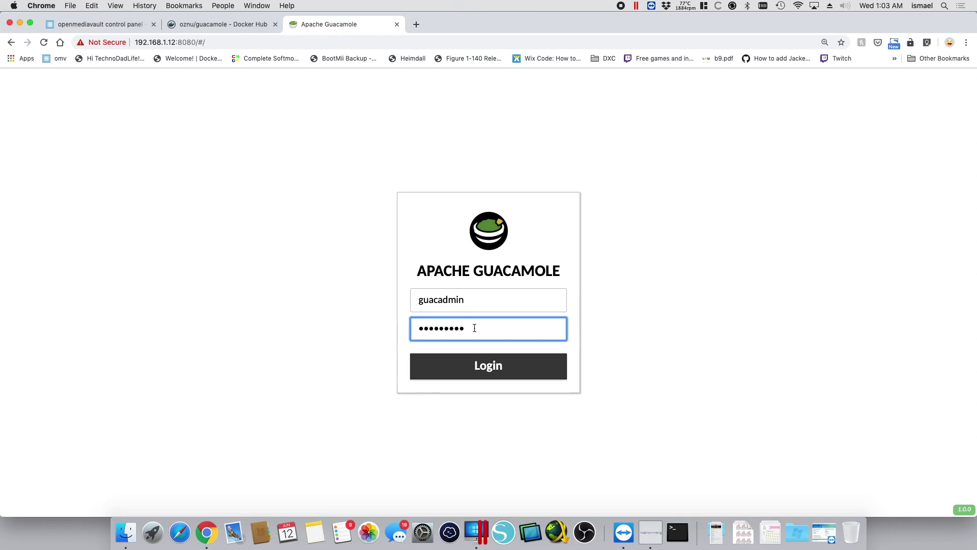
{"action": "left_click", "coordinate": [479, 363]}
{"action": "key", "text": "super+v"}
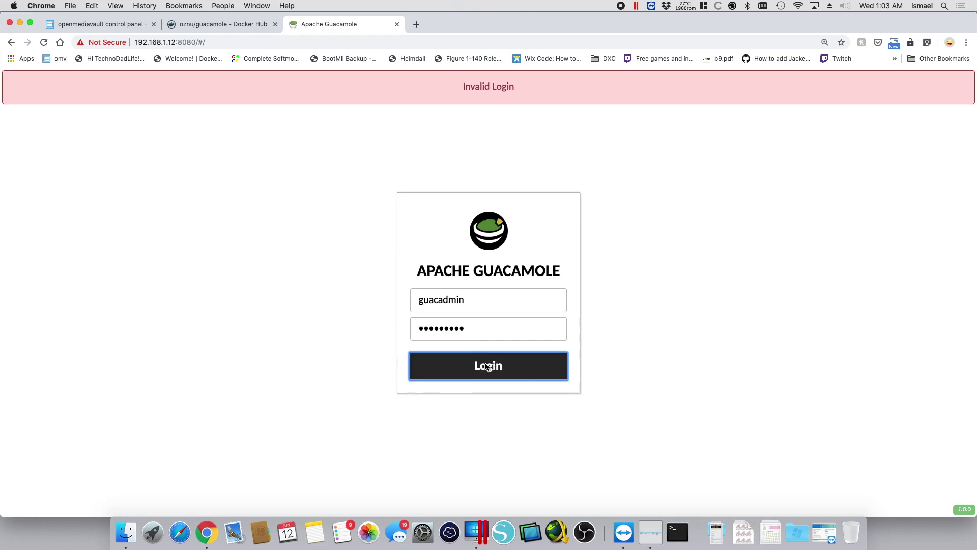
{"action": "left_click", "coordinate": [480, 364]}
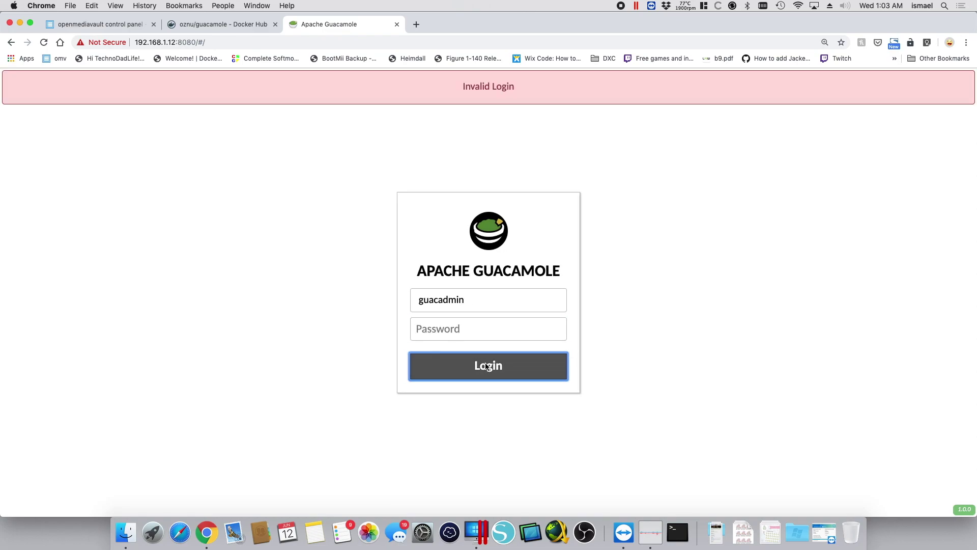
Select the guacamole container in the Docker overview and choose Restart from the Start dropdown
{"action": "left_click", "coordinate": [118, 26]}
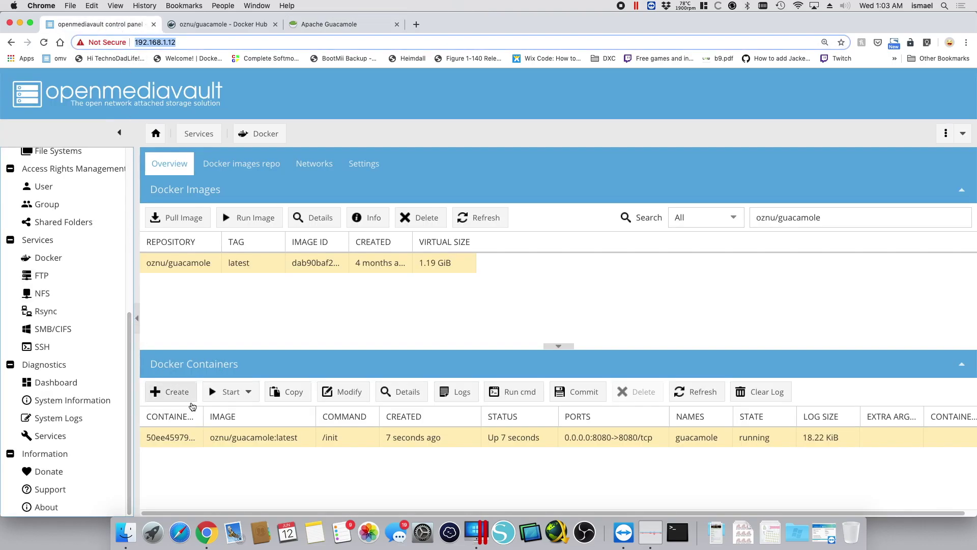
{"action": "left_click", "coordinate": [256, 441]}
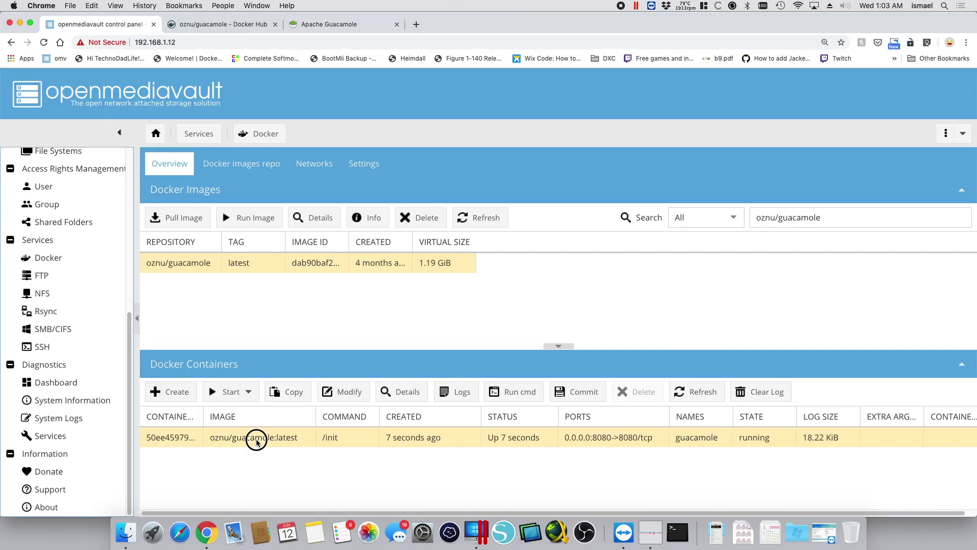
{"action": "left_click", "coordinate": [250, 393]}
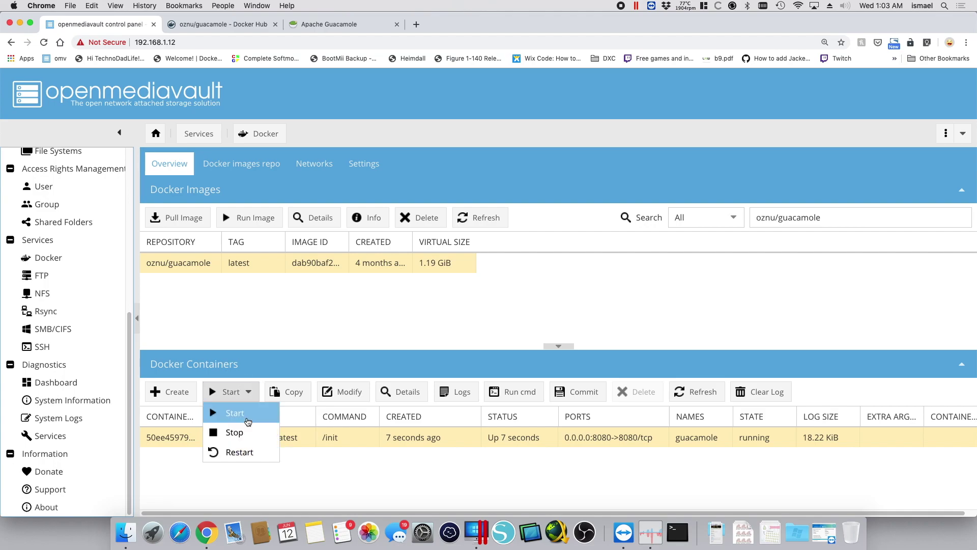
{"action": "left_click", "coordinate": [245, 453]}
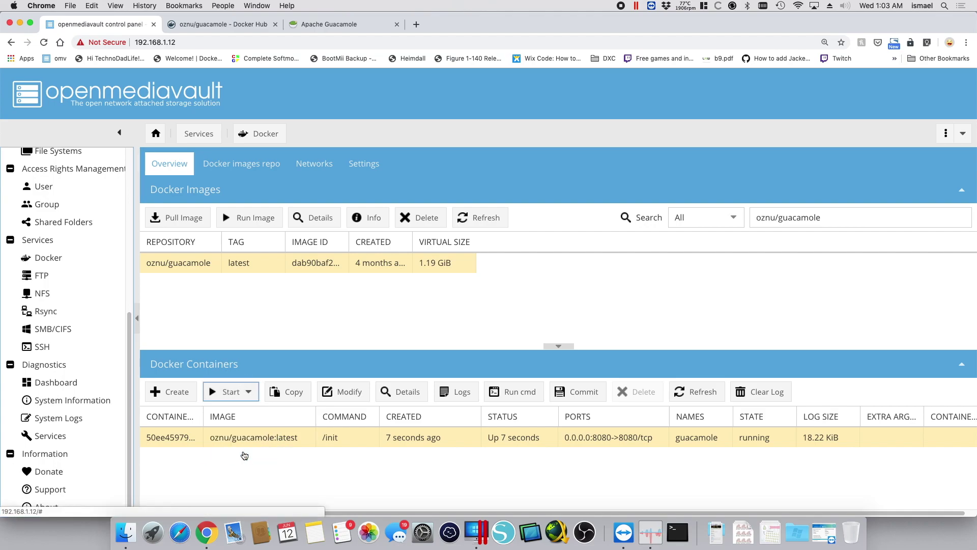
Log in to Guacamole as guacadmin with its password and open the guacadmin account menu
{"action": "left_click", "coordinate": [350, 25]}
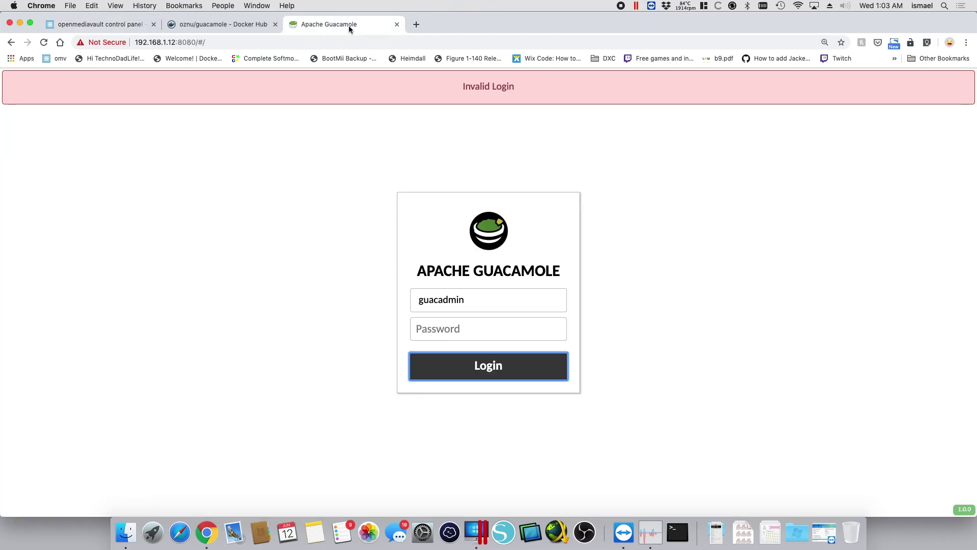
{"action": "left_click_drag", "start_coordinate": [469, 299], "coordinate": [384, 296]}
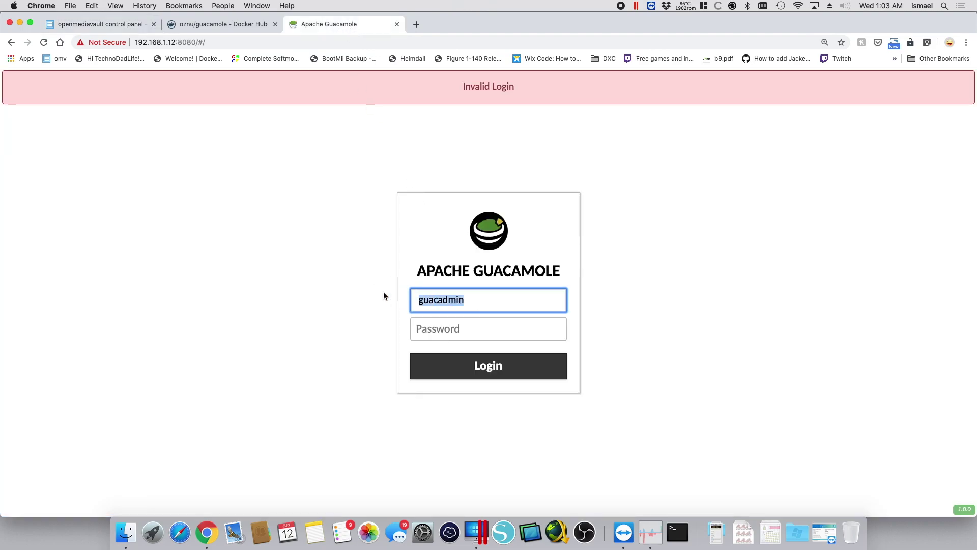
{"action": "key", "text": "Right"}
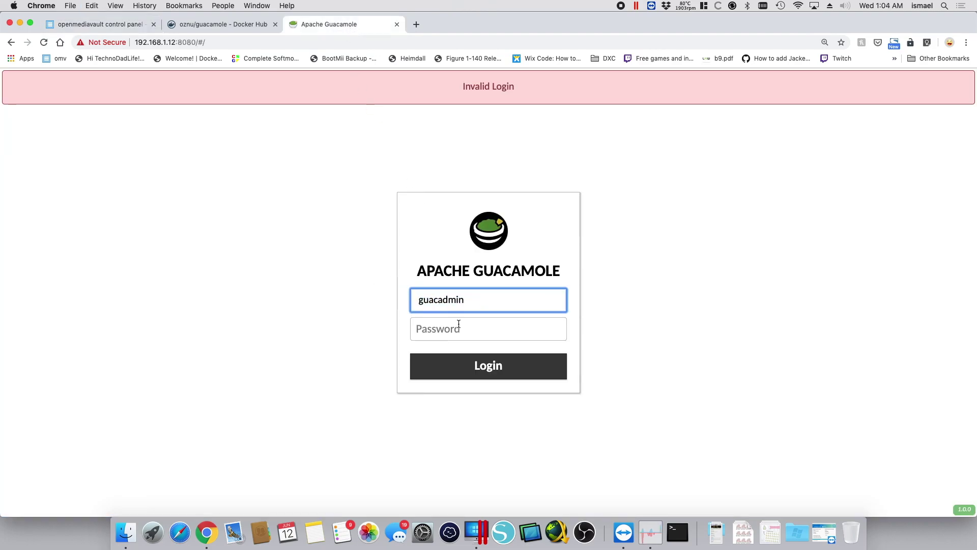
{"action": "left_click", "coordinate": [459, 323]}
{"action": "type", "text": "guacadmin"}
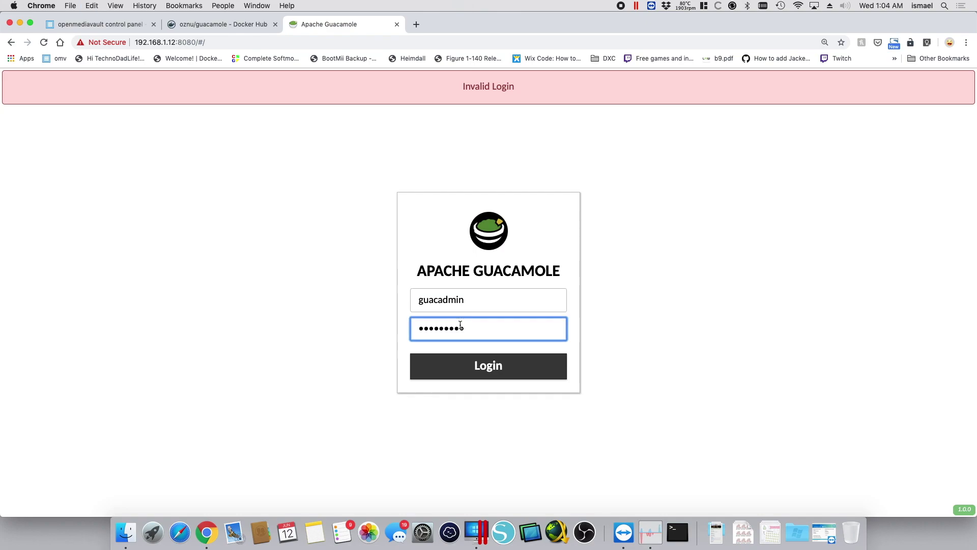
{"action": "left_click", "coordinate": [492, 365]}
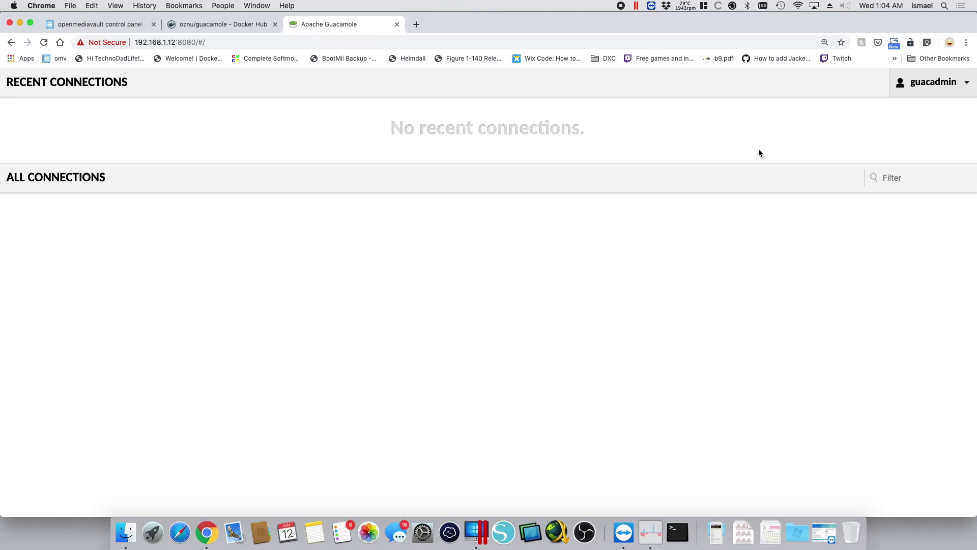
{"action": "left_click", "coordinate": [911, 84]}
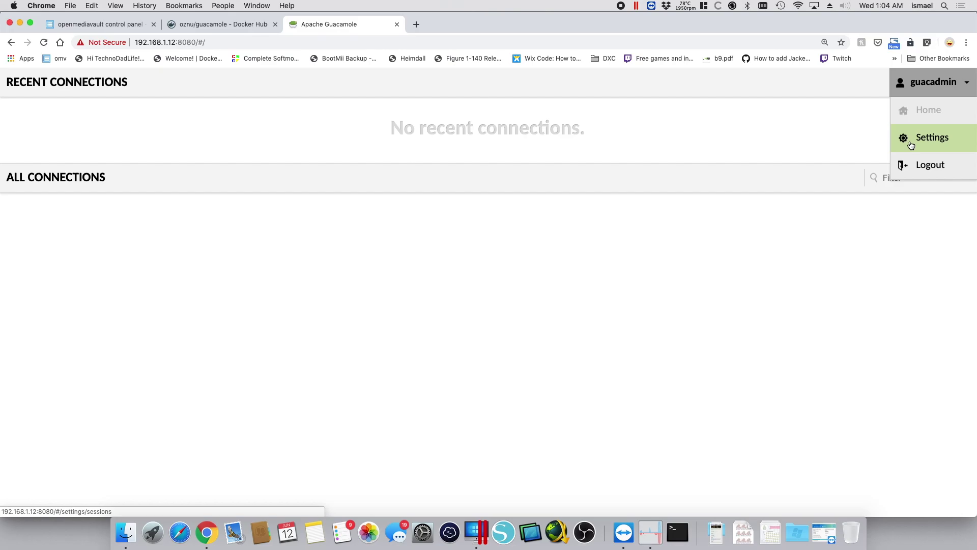
In Settings > Users, start a new user named admin and enter its password twice
{"action": "left_click", "coordinate": [910, 146]}
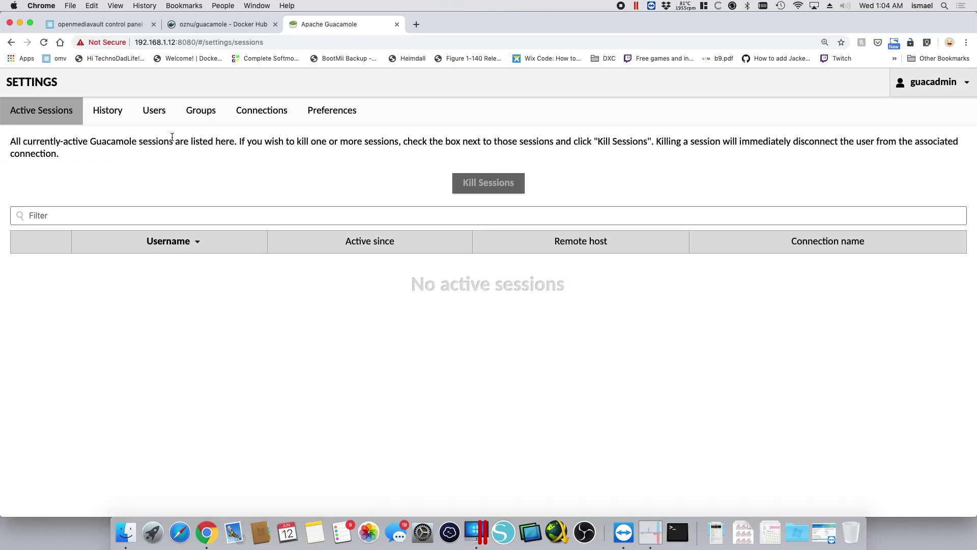
{"action": "left_click", "coordinate": [154, 111]}
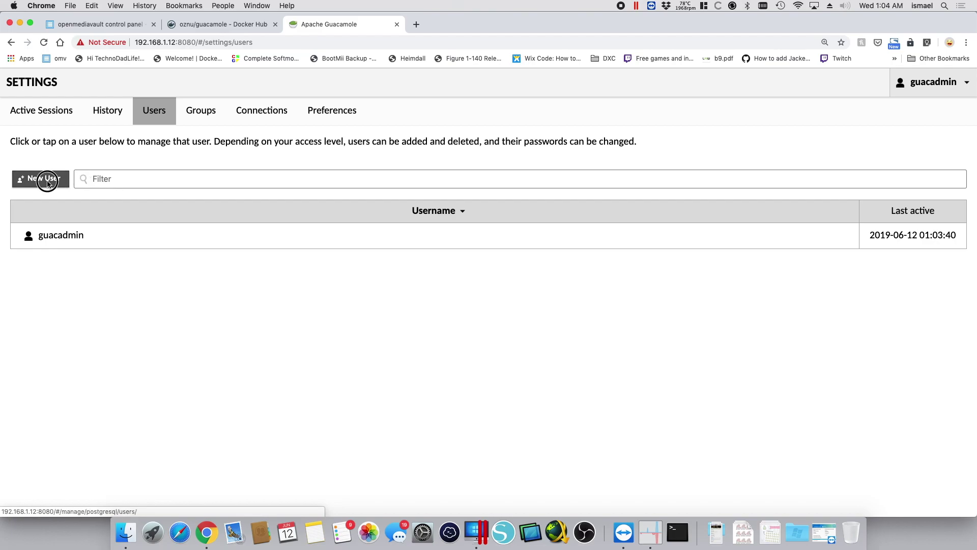
{"action": "left_click", "coordinate": [46, 182]}
{"action": "left_click", "coordinate": [131, 115]}
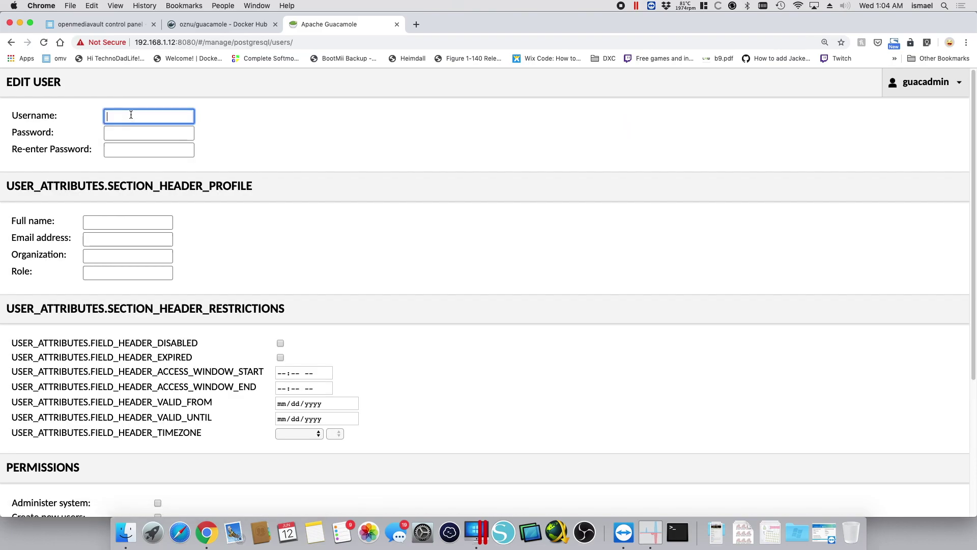
{"action": "type", "text": "admin"}
{"action": "left_click", "coordinate": [149, 133]}
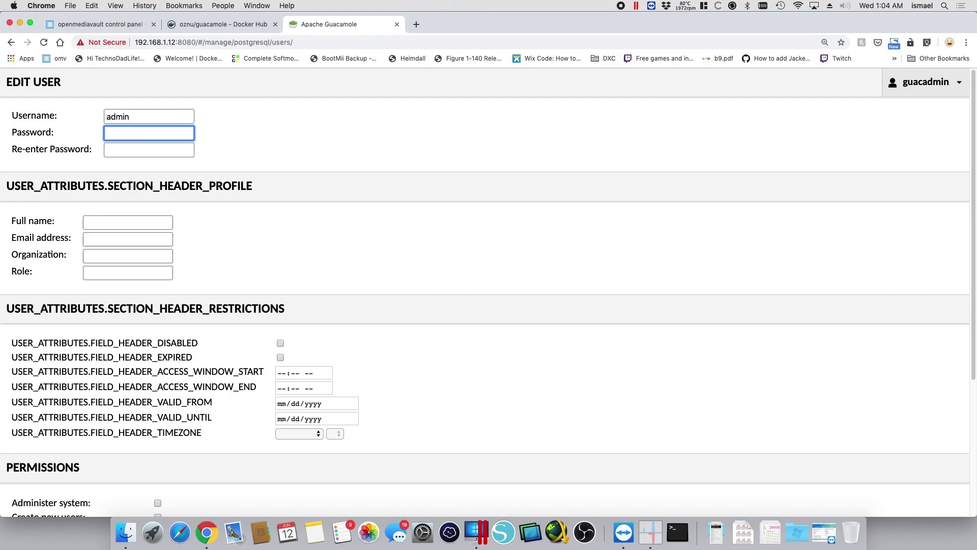
{"action": "key", "text": "Tab"}
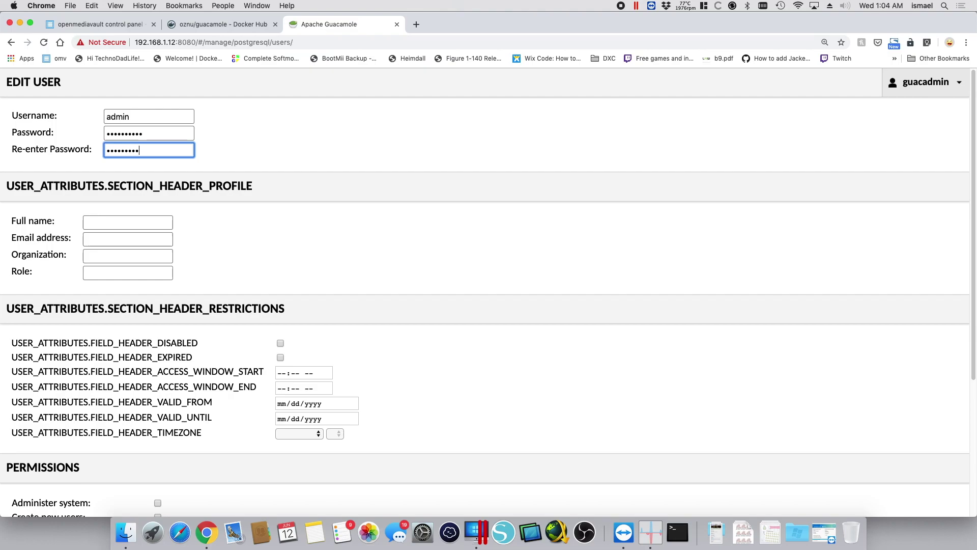
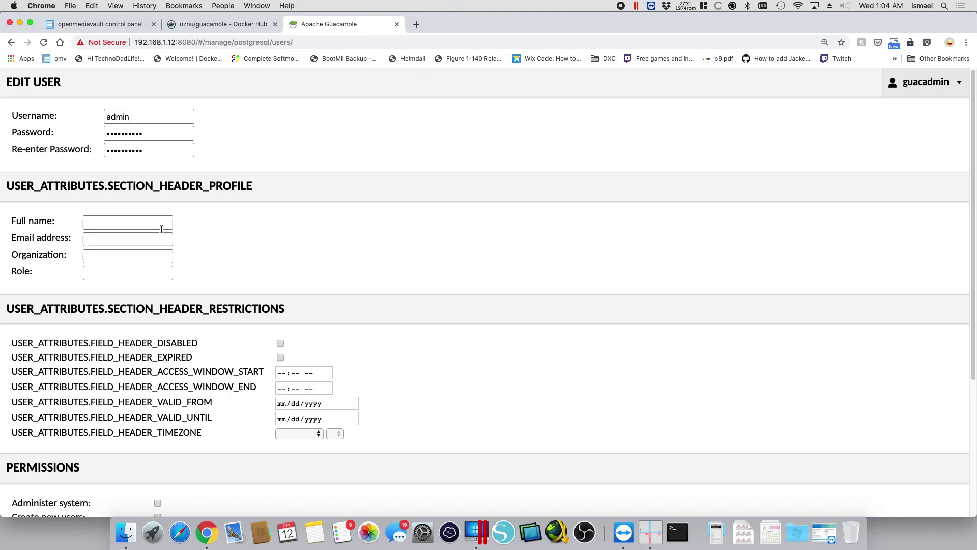
Grant the admin user all permissions, including creating user groups and changing own password, and save
{"action": "scroll", "coordinate": [148, 238], "scroll_direction": "down", "scroll_amount": 3}
{"action": "scroll", "coordinate": [149, 238], "scroll_direction": "down", "scroll_amount": 2}
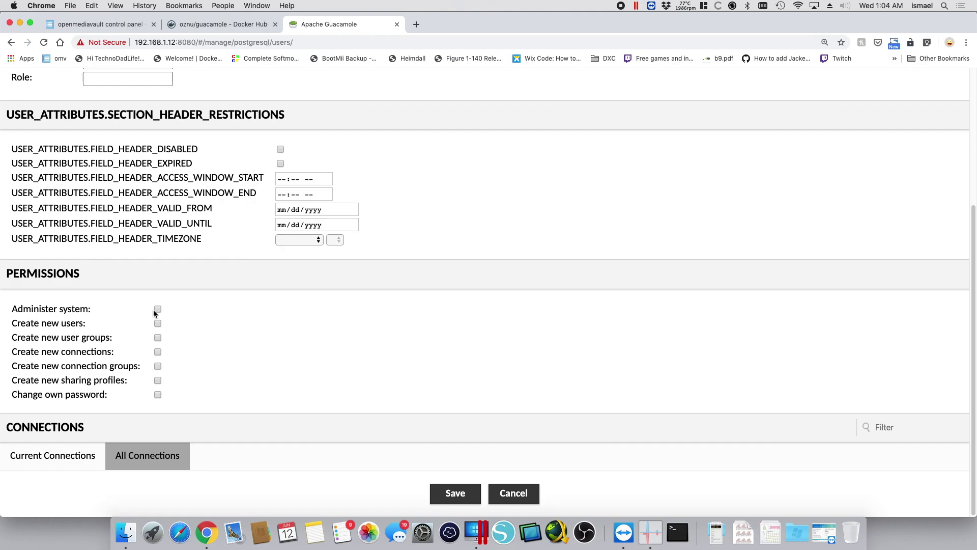
{"action": "left_click", "coordinate": [158, 338]}
{"action": "left_click", "coordinate": [157, 395]}
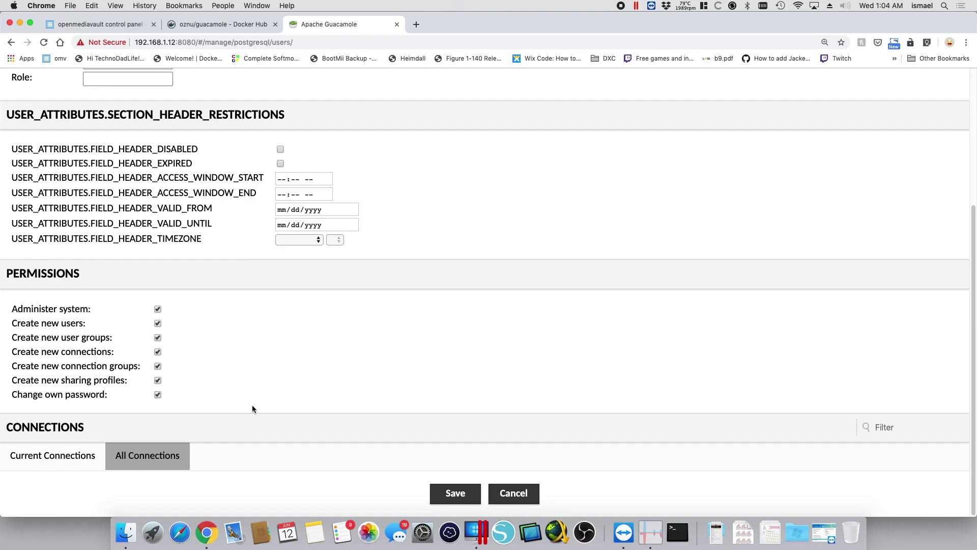
{"action": "left_click", "coordinate": [451, 495]}
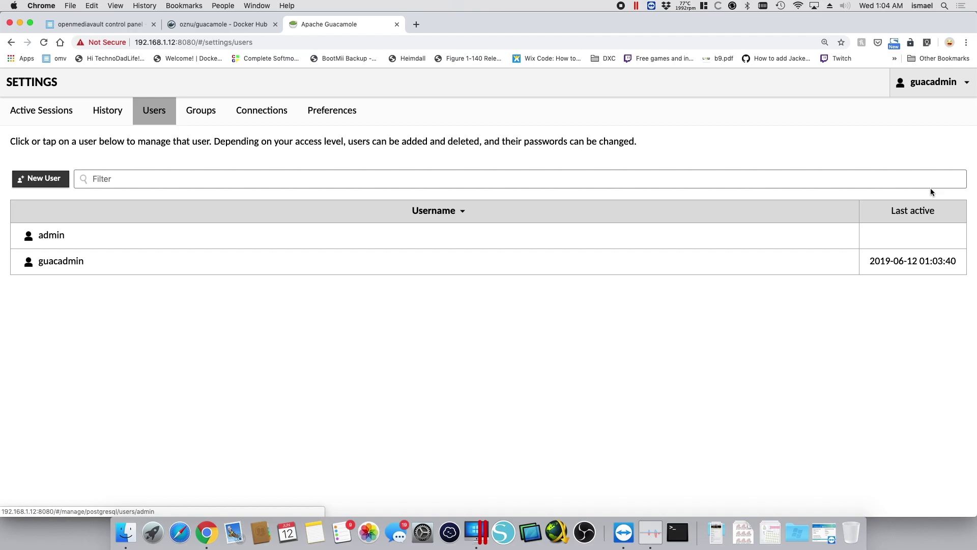
Log out of guacadmin and log back in with username admin and its password
{"action": "left_click", "coordinate": [950, 83]}
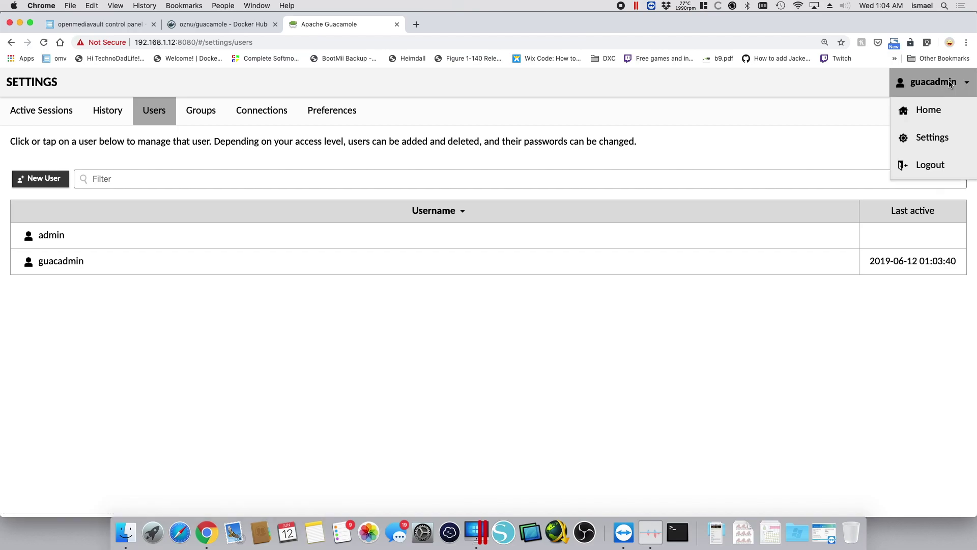
{"action": "left_click", "coordinate": [928, 165]}
{"action": "left_click", "coordinate": [456, 303]}
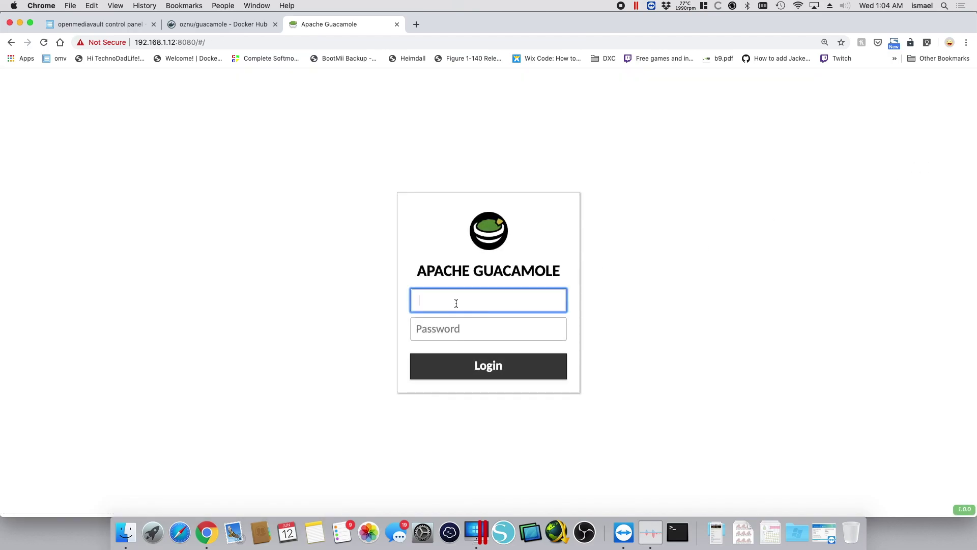
{"action": "type", "text": "admin"}
{"action": "key", "text": "Tab"}
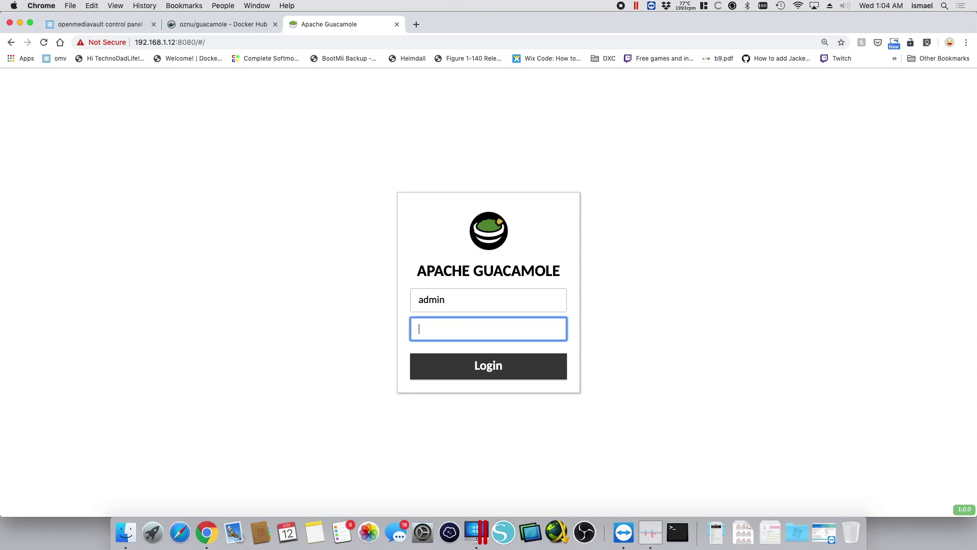
{"action": "type", "text": "**********"}
{"action": "key", "text": "Return"}
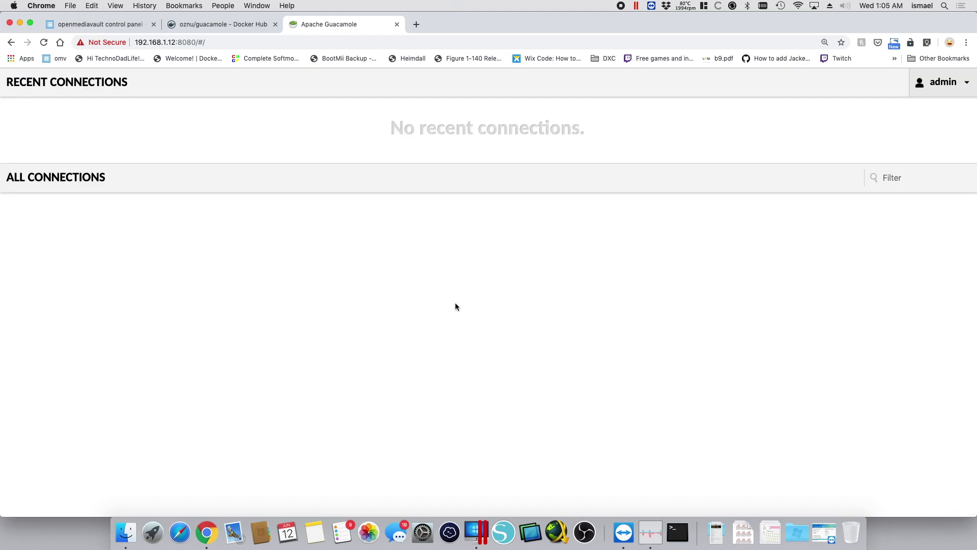
{"action": "left_click_drag", "start_coordinate": [479, 130], "coordinate": [575, 132]}
{"action": "left_click", "coordinate": [576, 132]}
Under Settings > Connections, begin a new connection named OMVVM with protocol SSH
{"action": "left_click", "coordinate": [945, 85]}
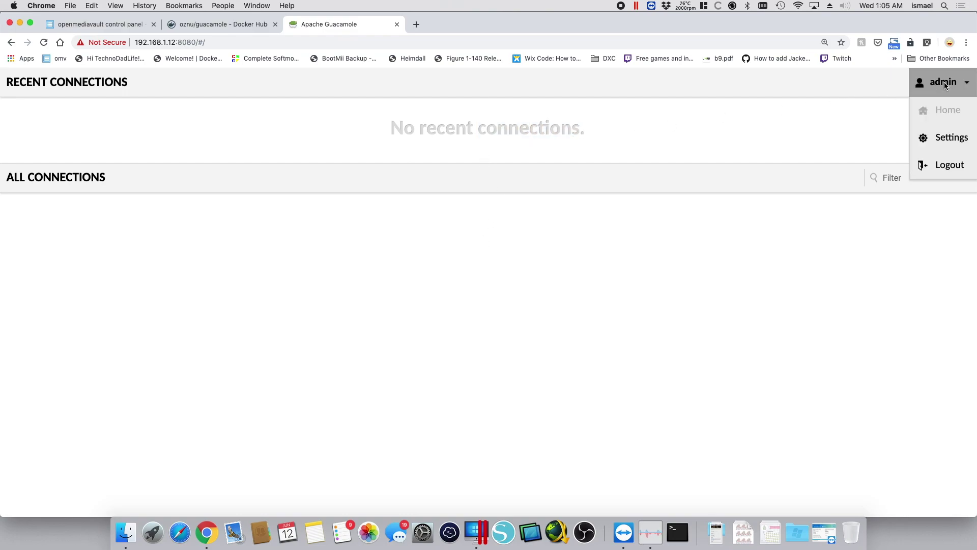
{"action": "left_click", "coordinate": [944, 138]}
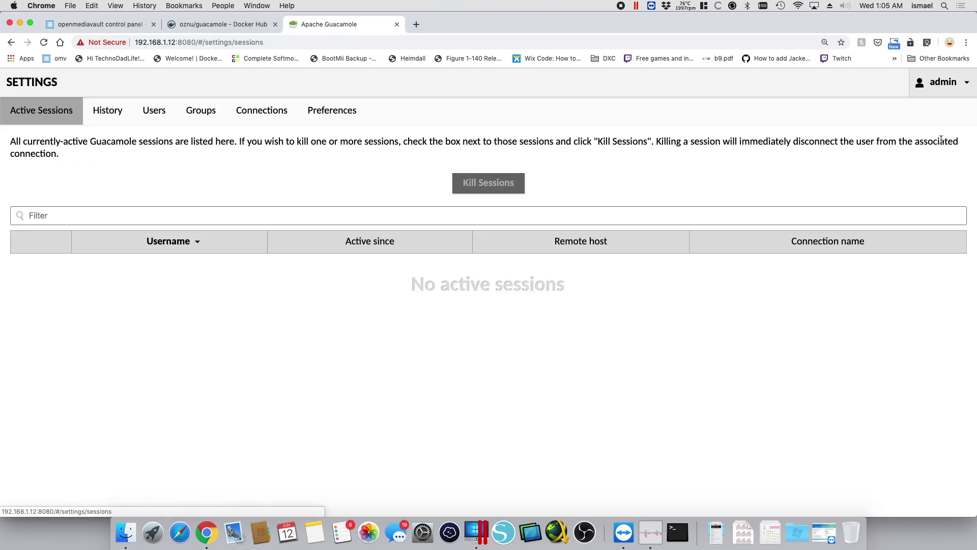
{"action": "left_click", "coordinate": [259, 114]}
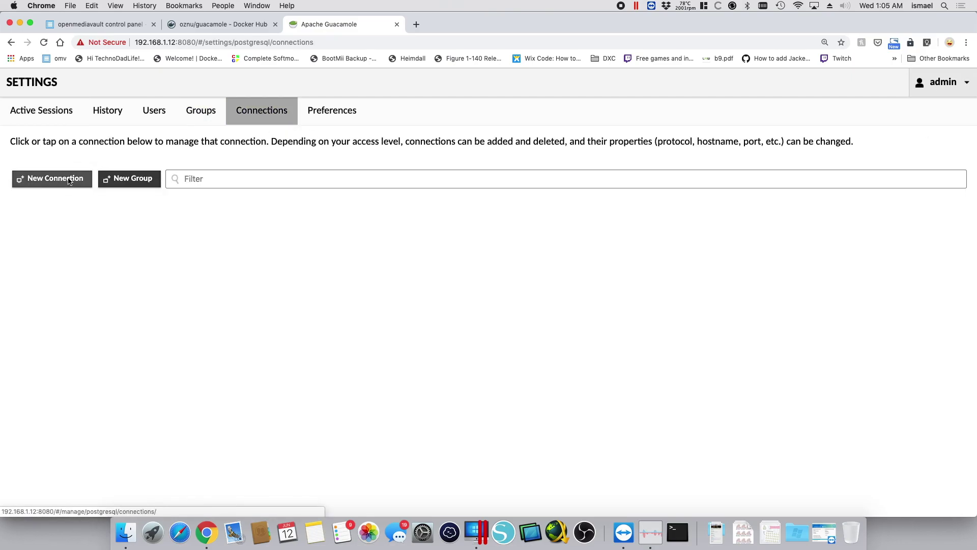
{"action": "left_click", "coordinate": [83, 178]}
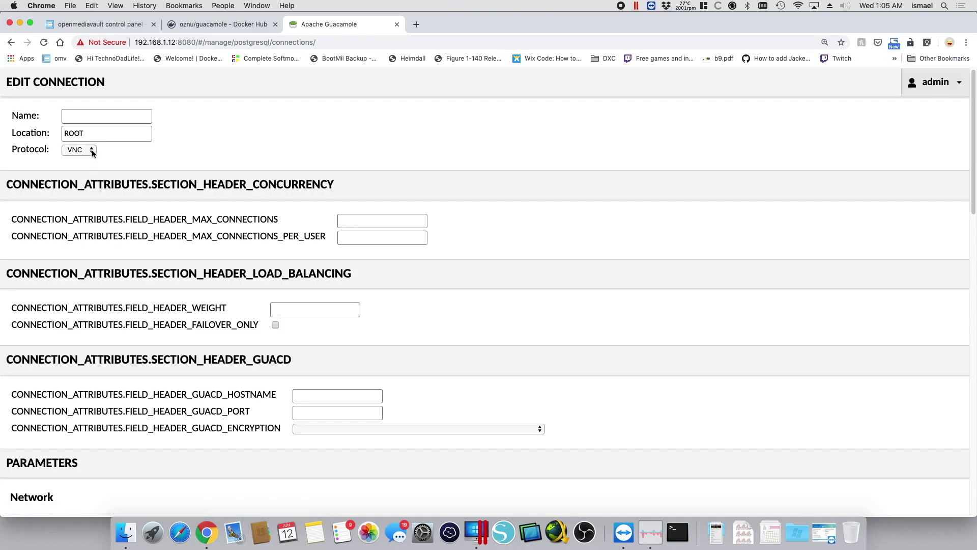
{"action": "left_click", "coordinate": [102, 115]}
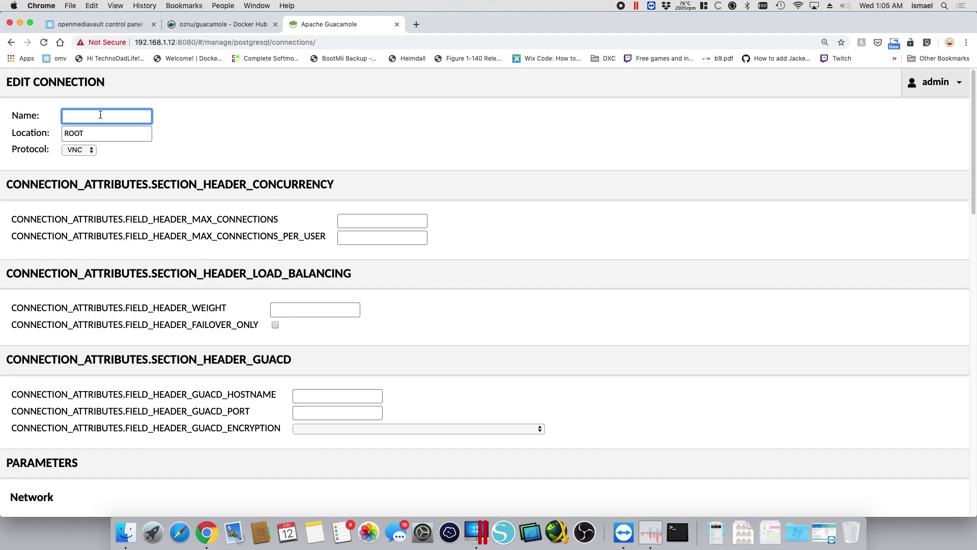
{"action": "type", "text": "OMVVM"}
{"action": "left_click", "coordinate": [81, 150]}
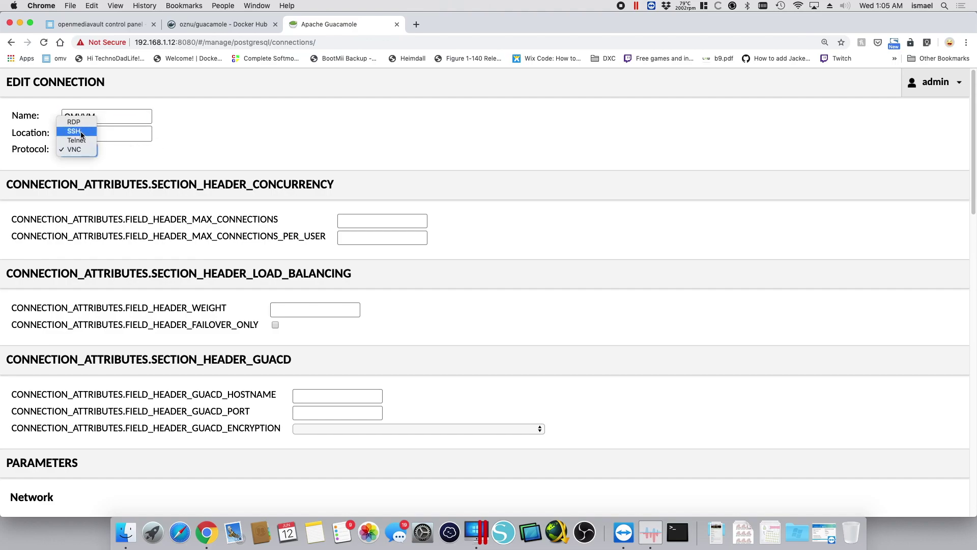
{"action": "left_click", "coordinate": [81, 134]}
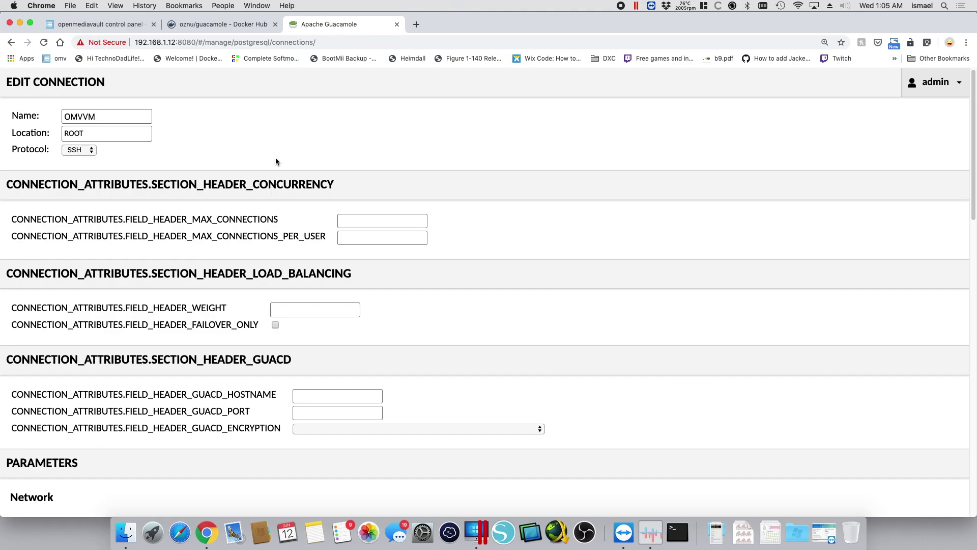
Set the OMVVM hostname to 192.168.1.12 with SSH username root and its password
{"action": "scroll", "coordinate": [275, 158], "scroll_direction": "down", "scroll_amount": 10}
{"action": "left_click", "coordinate": [159, 191]}
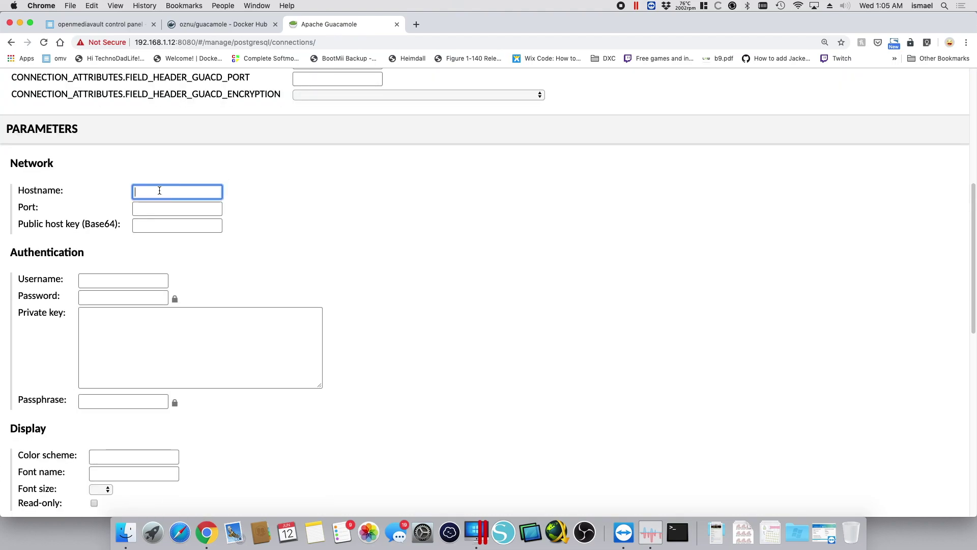
{"action": "type", "text": "192.168.1.12"}
{"action": "left_click", "coordinate": [228, 210]}
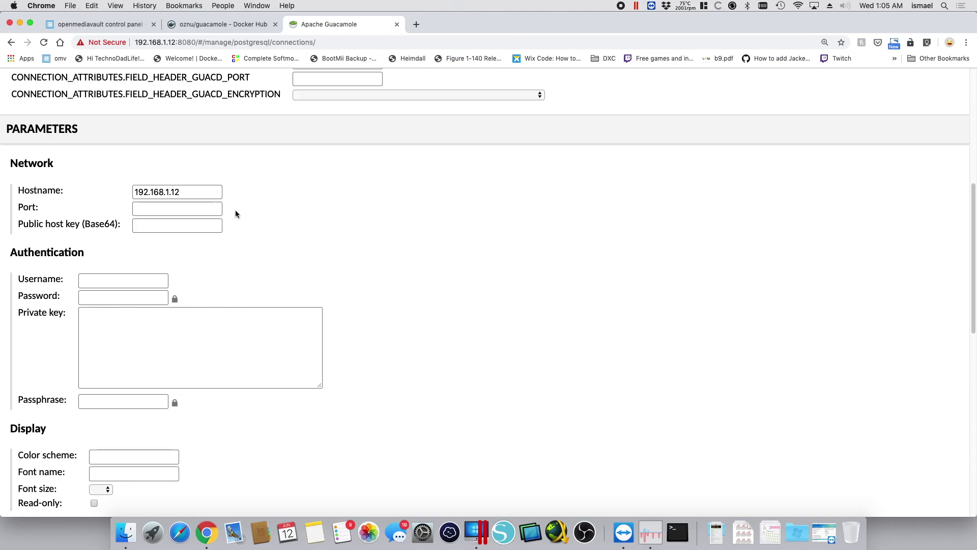
{"action": "left_click", "coordinate": [155, 279]}
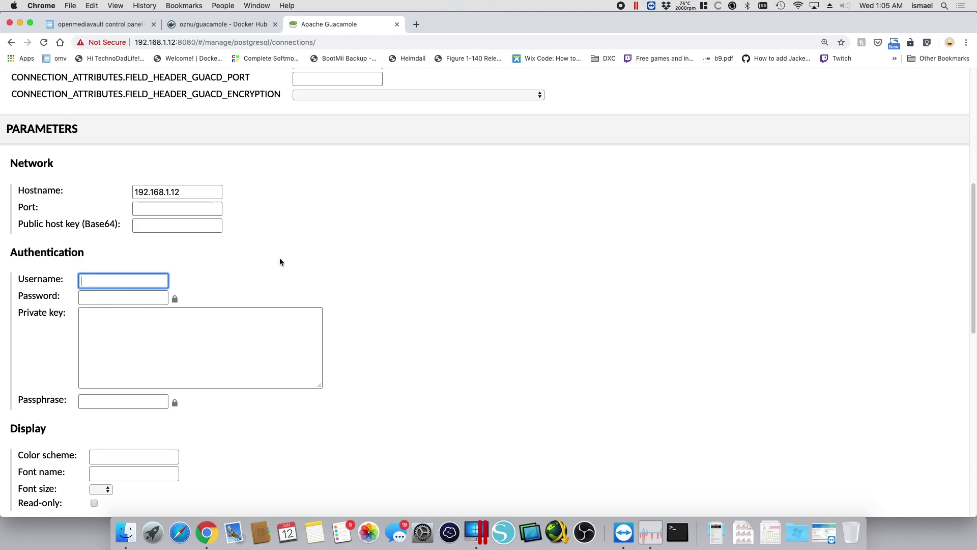
{"action": "type", "text": "root"}
{"action": "key", "text": "Tab"}
{"action": "type", "text": "•••••••••"}
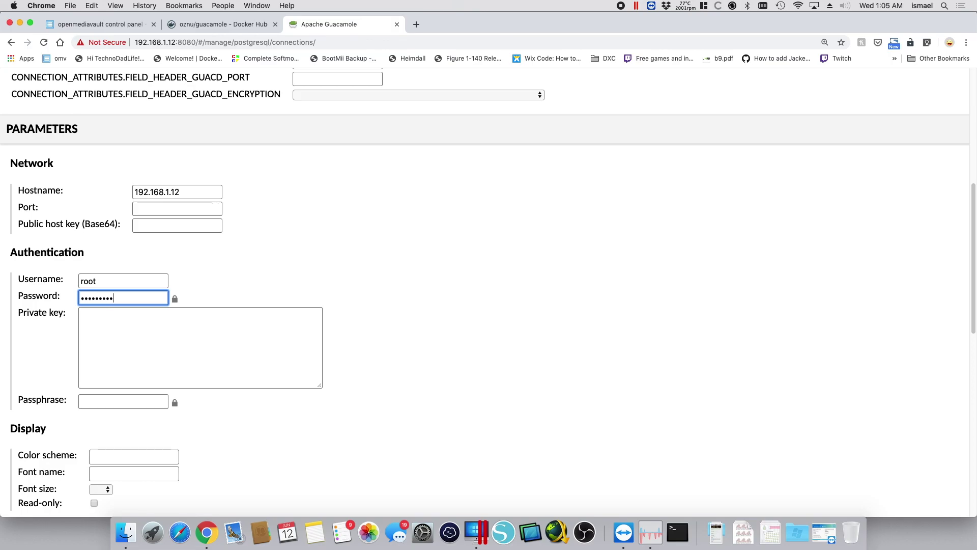
{"action": "type", "text": "•"}
{"action": "left_click", "coordinate": [368, 254]}
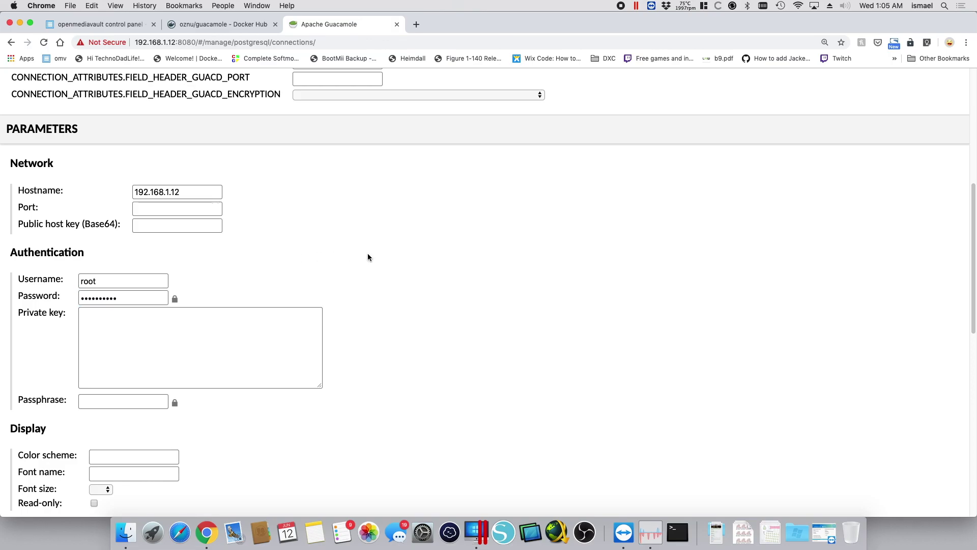
Set the terminal font size to 24
{"action": "scroll", "coordinate": [367, 253], "scroll_direction": "down", "scroll_amount": 5}
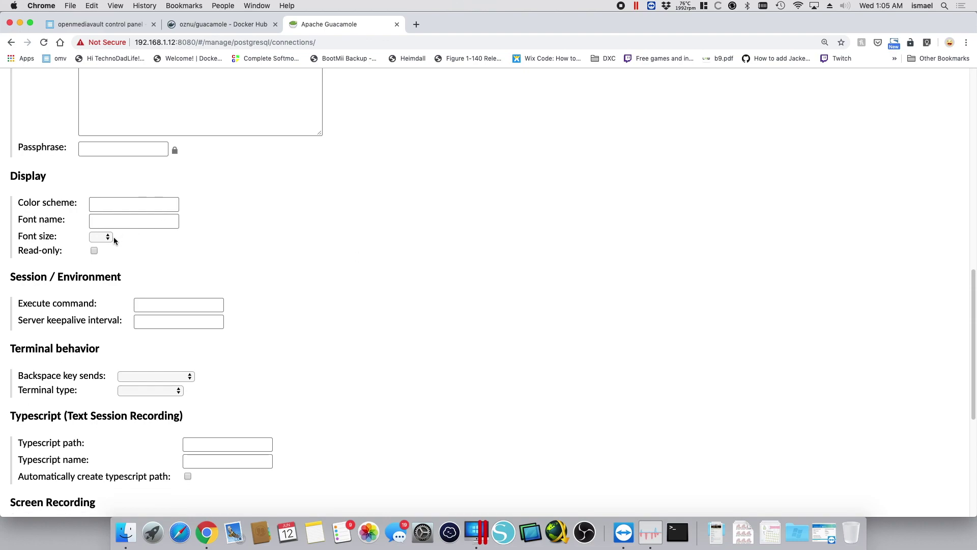
{"action": "left_click", "coordinate": [109, 237]}
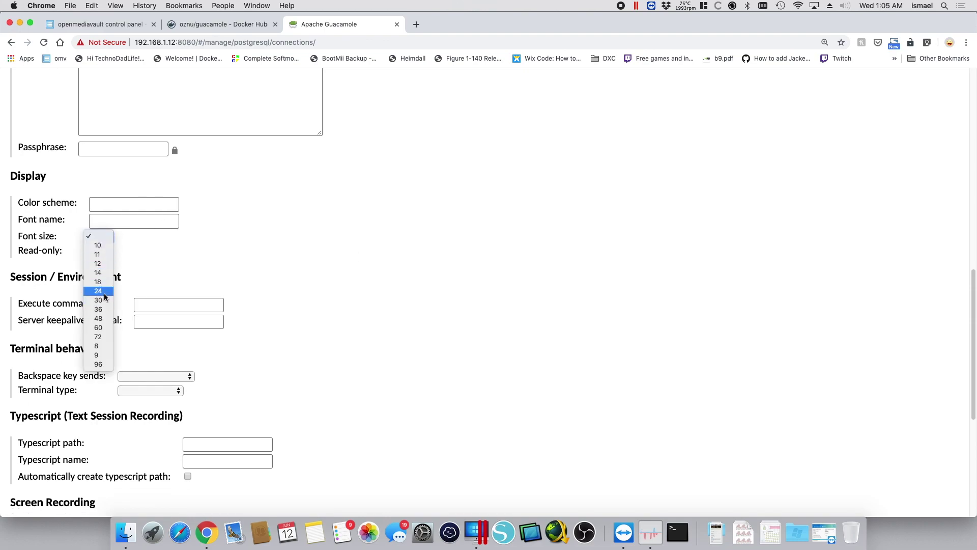
{"action": "left_click", "coordinate": [103, 291]}
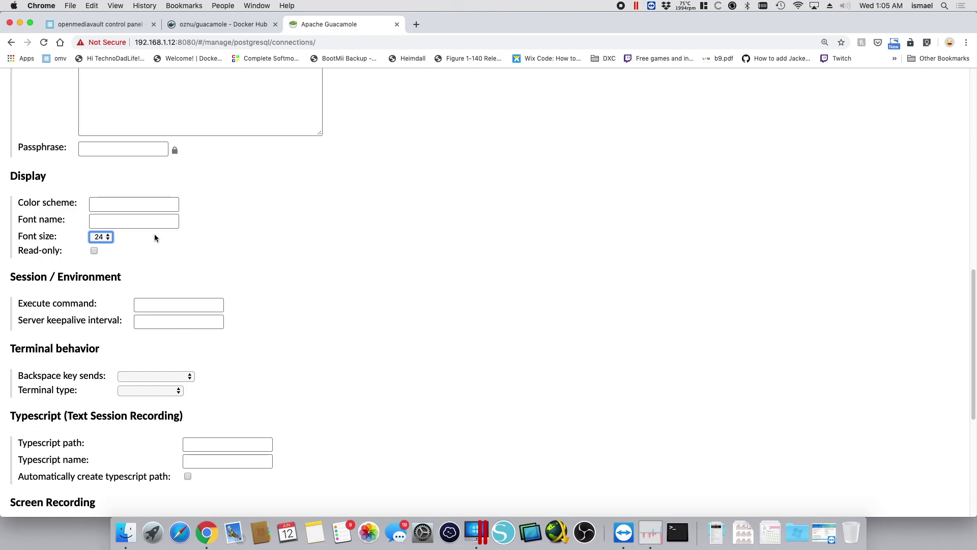
{"action": "left_click", "coordinate": [358, 230]}
Enable SFTP with file browser root directory / and save the OMVVM connection
{"action": "scroll", "coordinate": [358, 230], "scroll_direction": "down", "scroll_amount": 5}
{"action": "scroll", "coordinate": [357, 230], "scroll_direction": "down", "scroll_amount": 3}
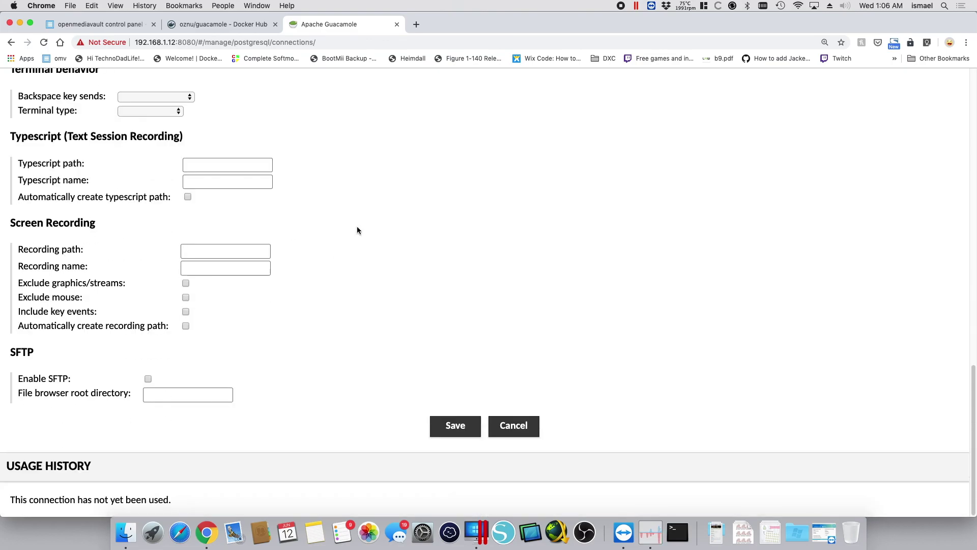
{"action": "left_click", "coordinate": [148, 379]}
{"action": "left_click", "coordinate": [189, 398]}
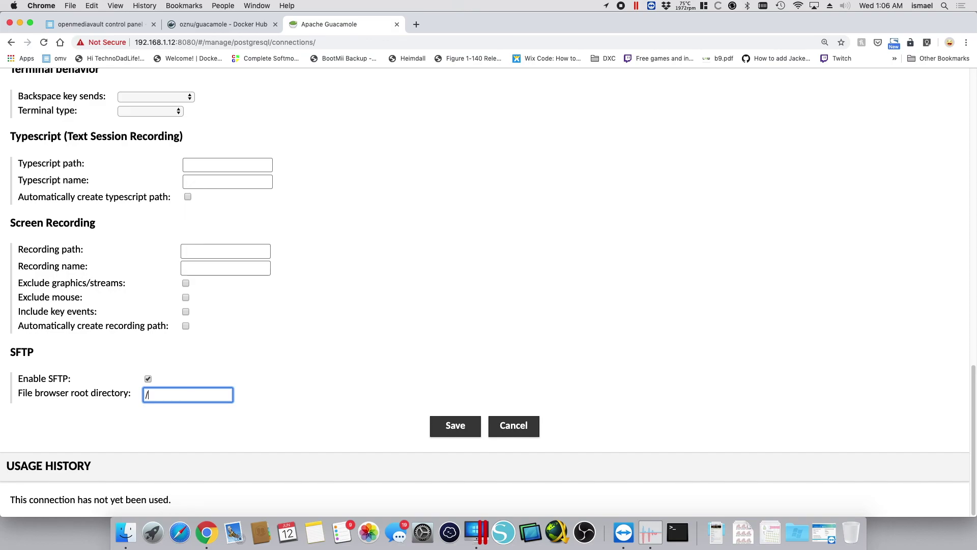
{"action": "left_click", "coordinate": [294, 406]}
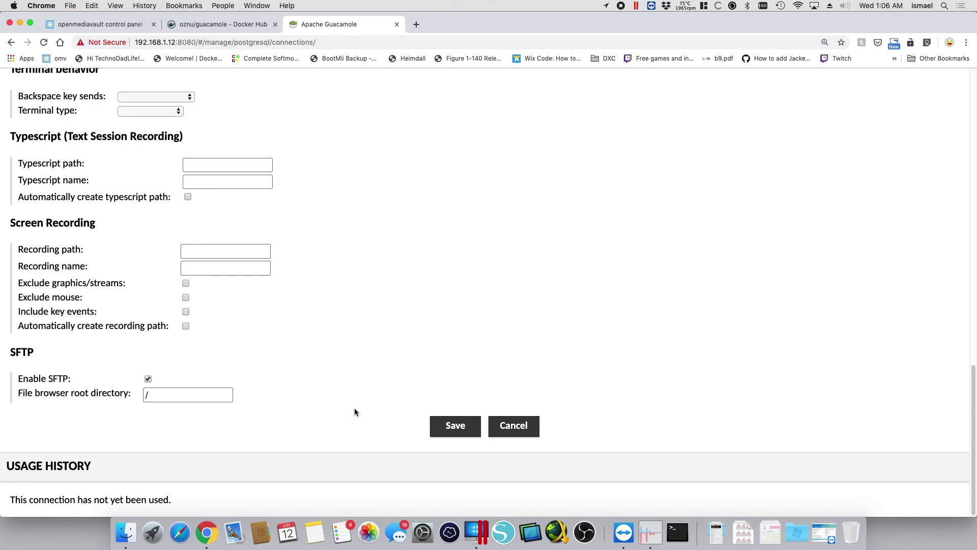
{"action": "left_click", "coordinate": [455, 426]}
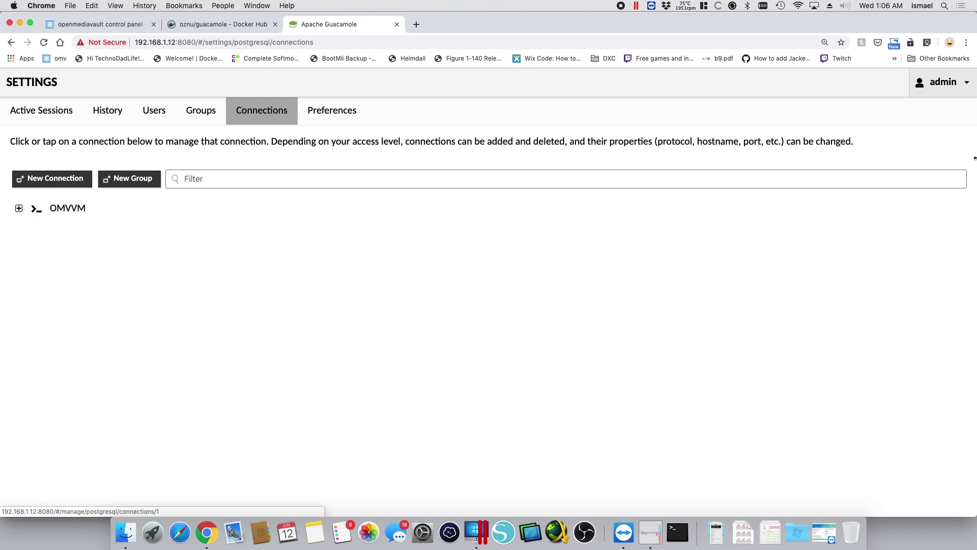
Open the OMVVM SSH session from the Home page and list the home folder
{"action": "left_click", "coordinate": [946, 83]}
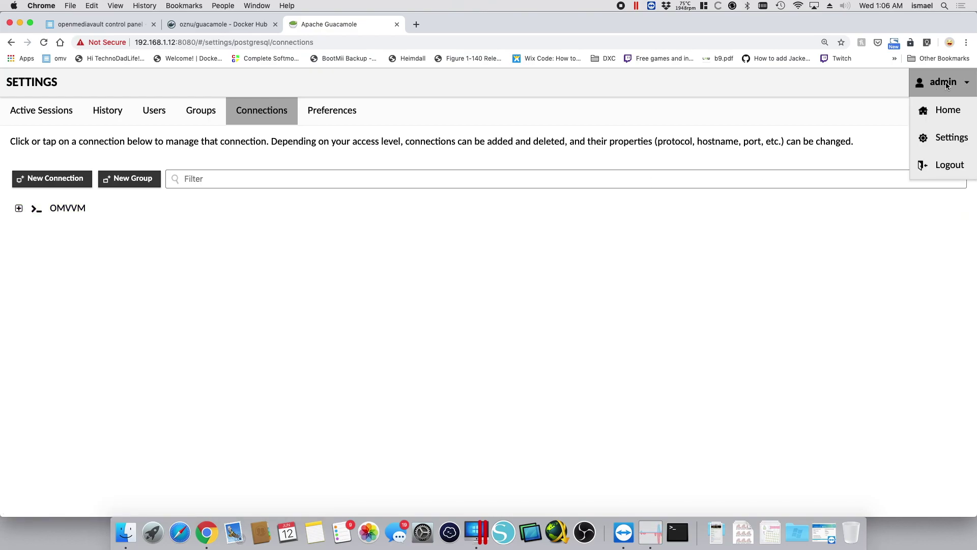
{"action": "left_click", "coordinate": [945, 110]}
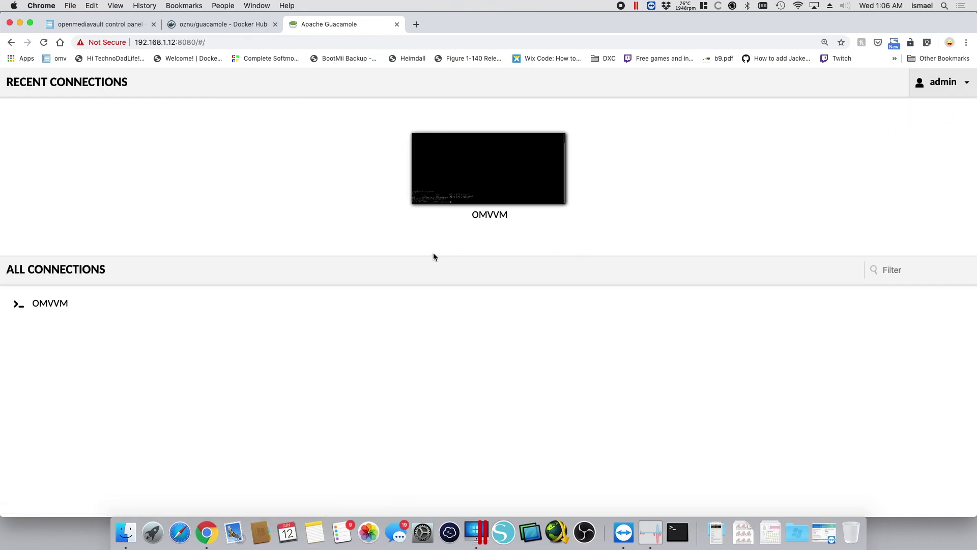
{"action": "left_click", "coordinate": [48, 304]}
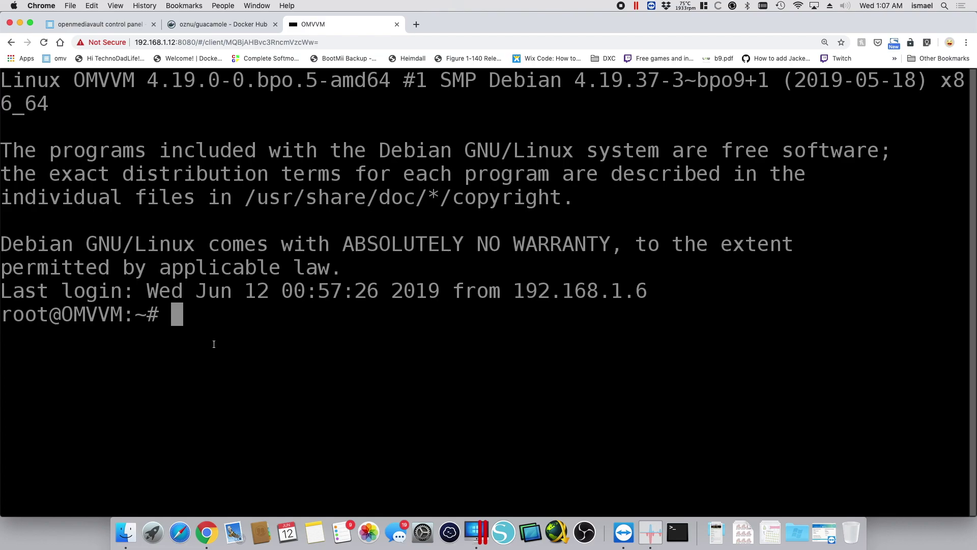
{"action": "type", "text": "ls"}
{"action": "key", "text": "Return"}
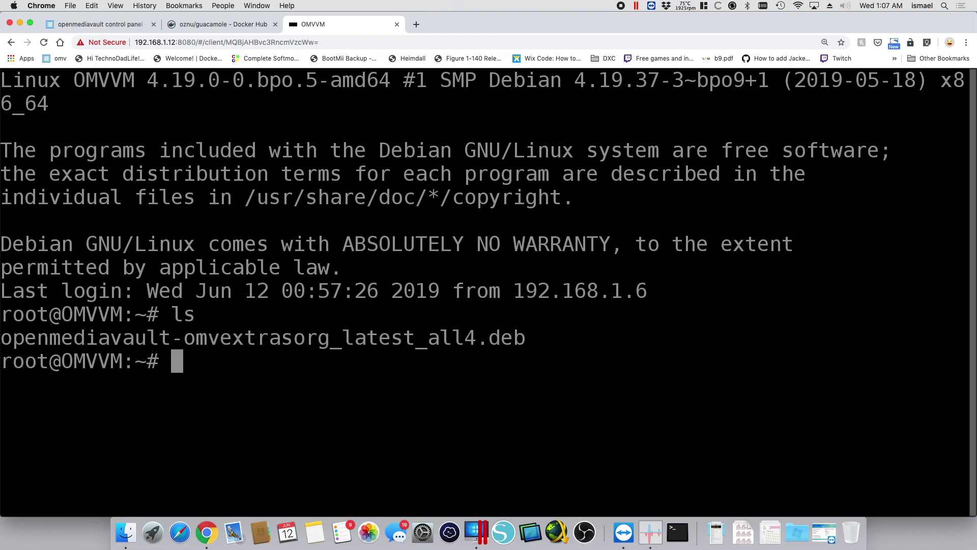
Change to /, list it, then enter /docker and run ls and ls -l
{"action": "type", "text": "cd /"}
{"action": "key", "text": "Return"}
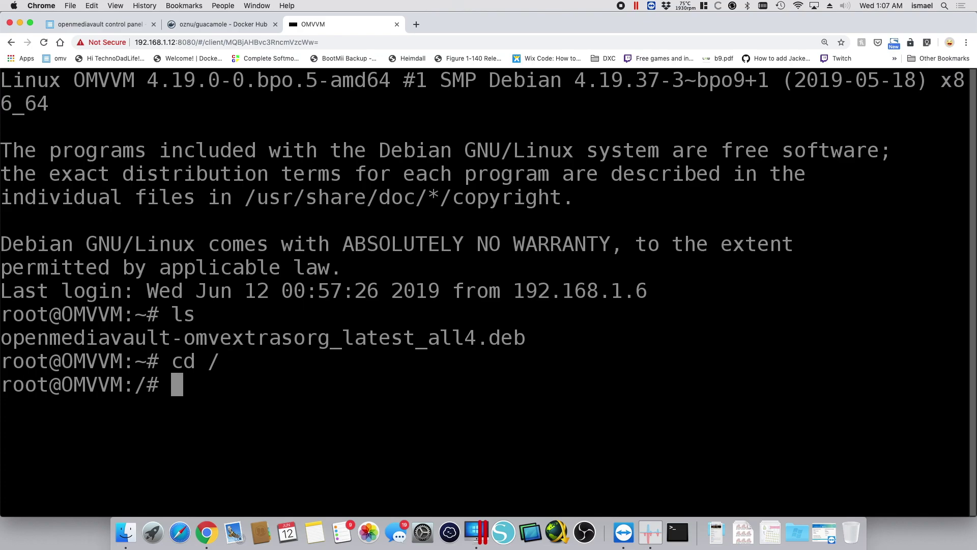
{"action": "type", "text": "ls"}
{"action": "key", "text": "Return"}
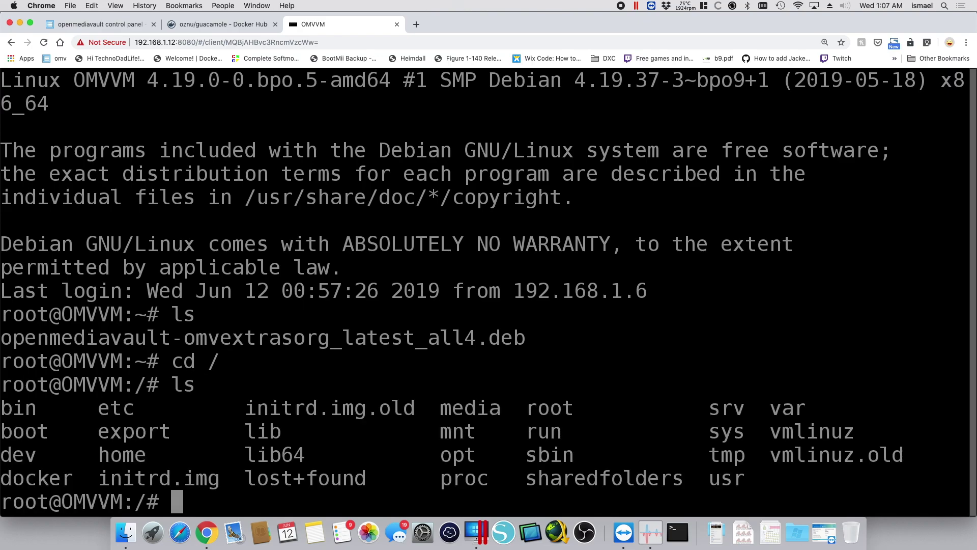
{"action": "double_click", "coordinate": [28, 486]}
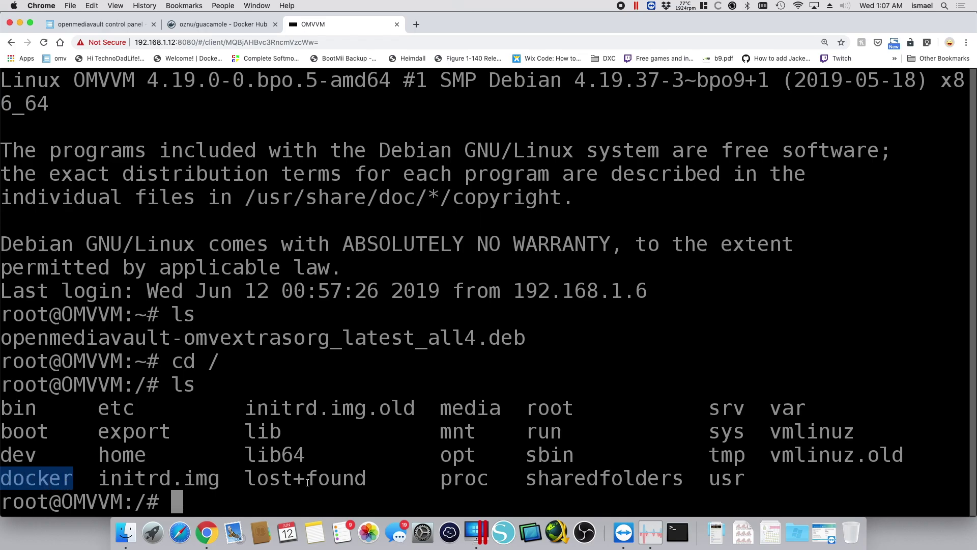
{"action": "type", "text": "cd do"}
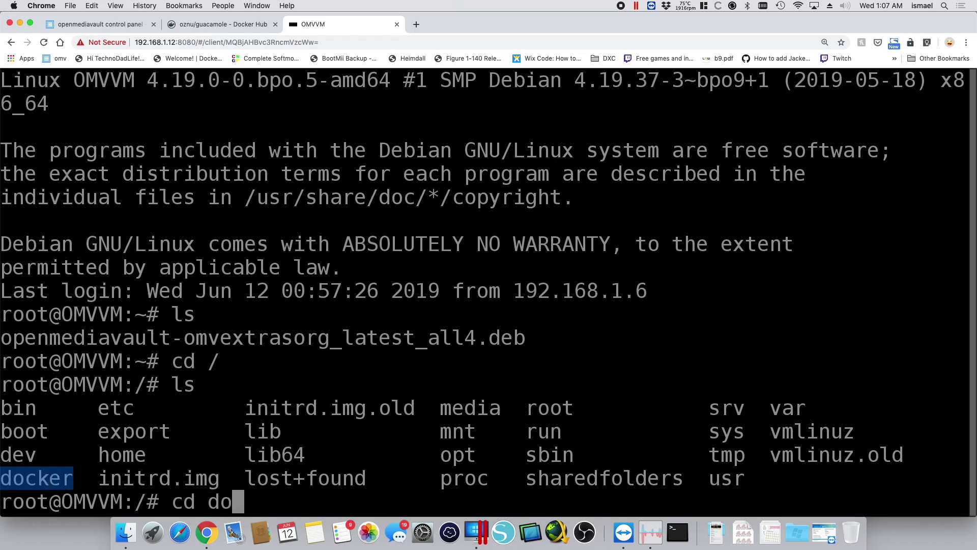
{"action": "key", "text": "Tab"}
{"action": "key", "text": "Return"}
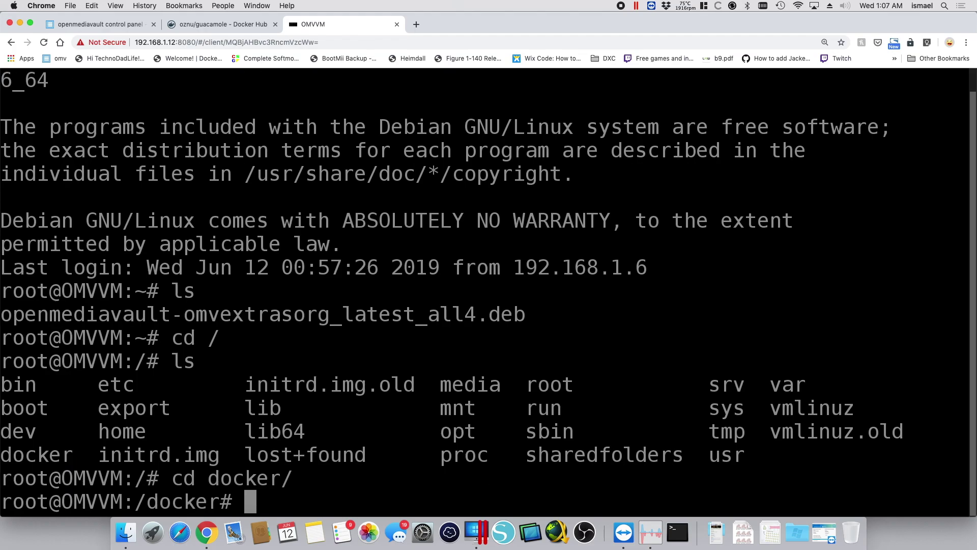
{"action": "type", "text": "ls"}
{"action": "key", "text": "Return"}
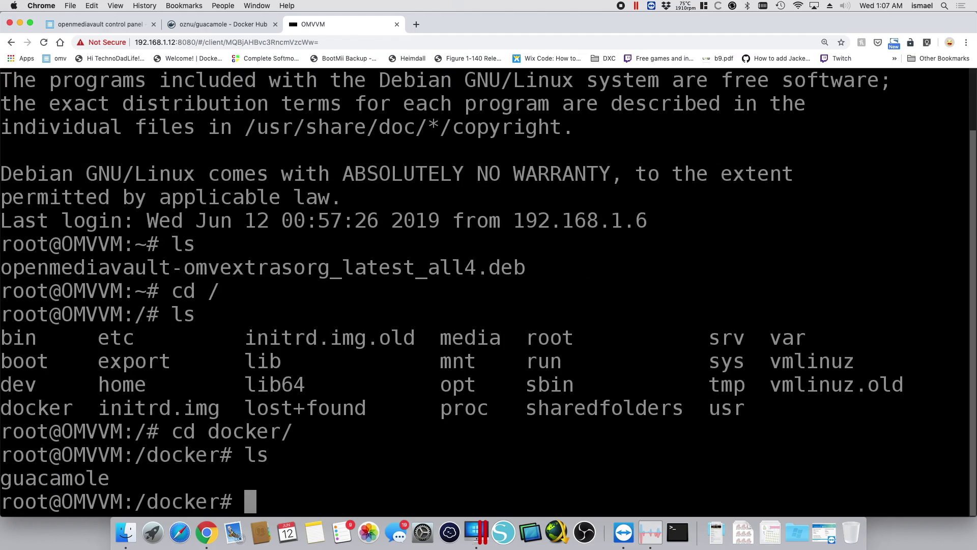
{"action": "type", "text": "ls -l"}
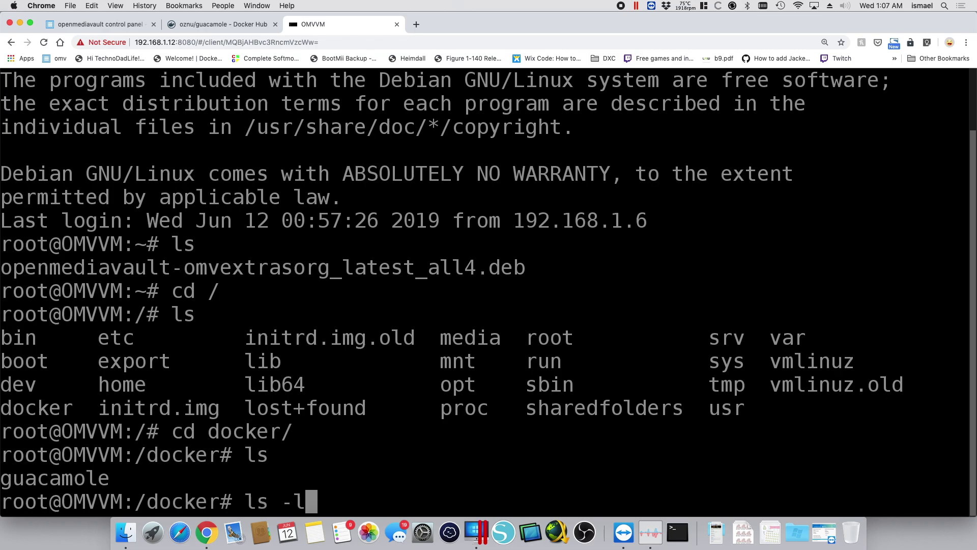
{"action": "key", "text": "Return"}
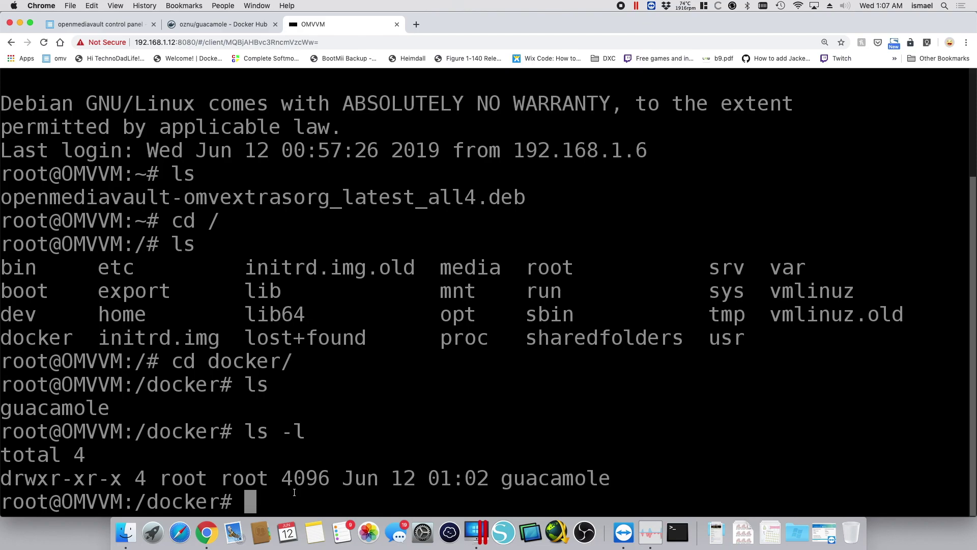
{"action": "key", "text": "ctrl+alt+shift"}
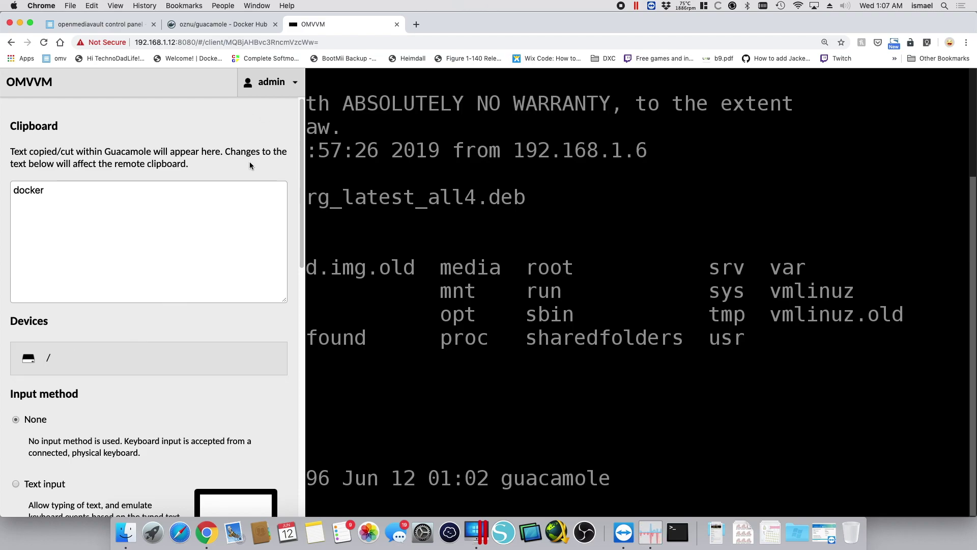
{"action": "key", "text": "ctrl+alt+shift"}
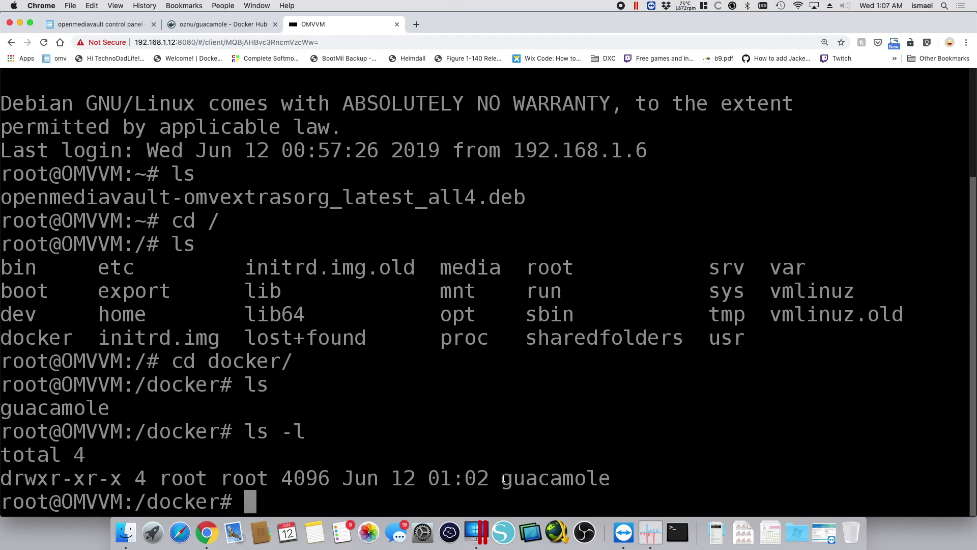
Create testfile in nano containing 'GOOD ITS WORKING!!!' and save it
{"action": "type", "text": "nano "}
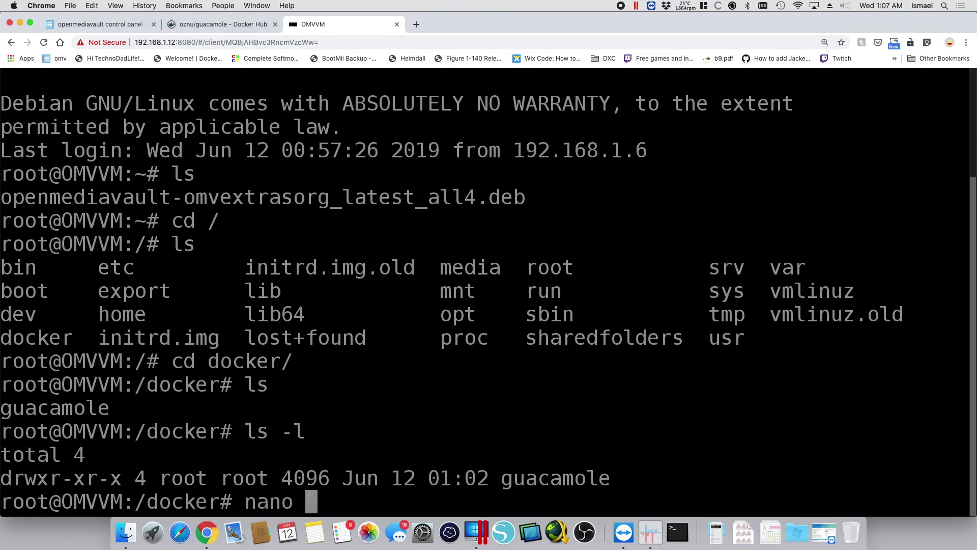
{"action": "type", "text": "testfile"}
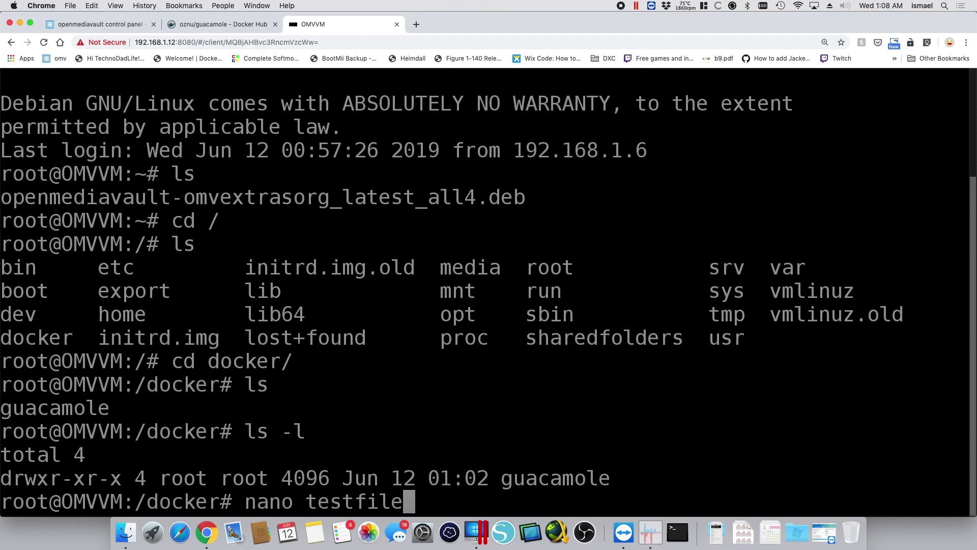
{"action": "key", "text": "Return"}
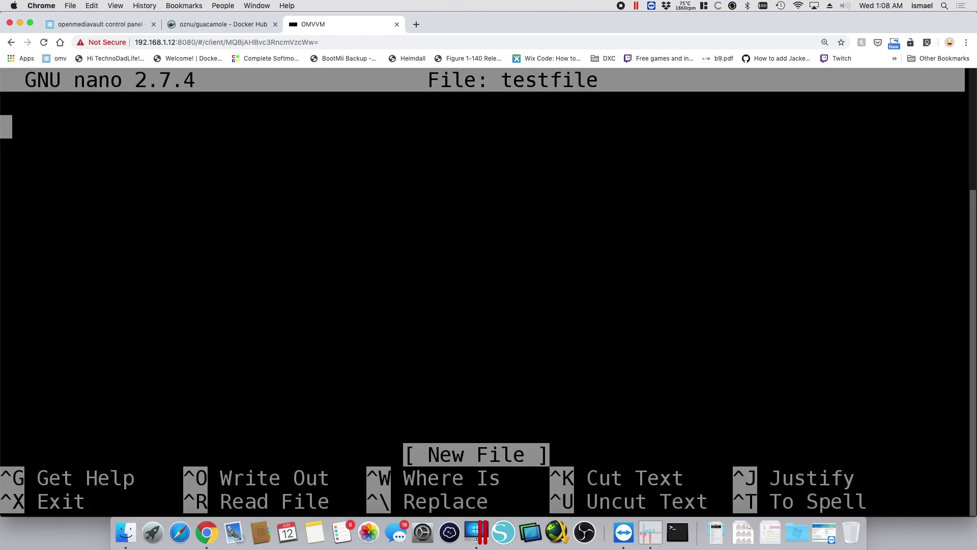
{"action": "type", "text": "G"}
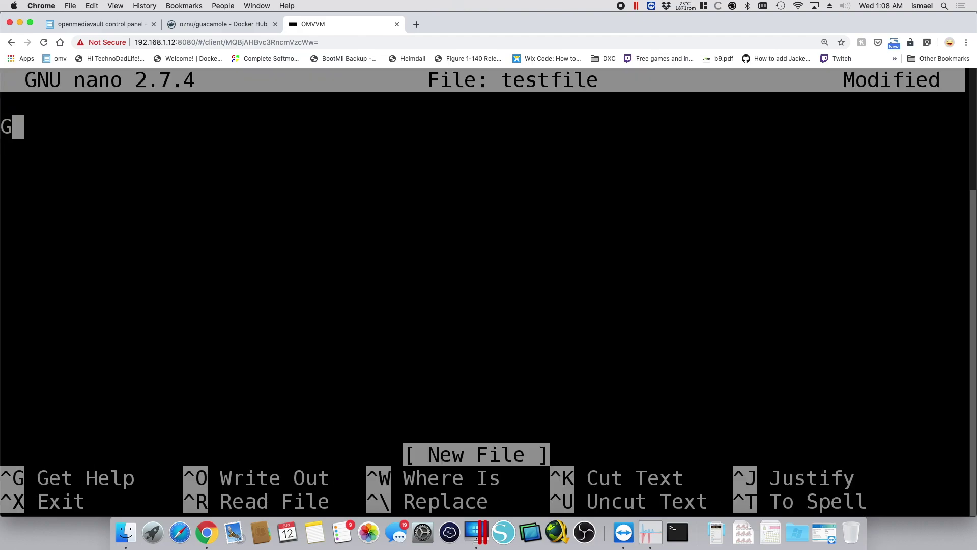
{"action": "type", "text": "OOD ITS WO"}
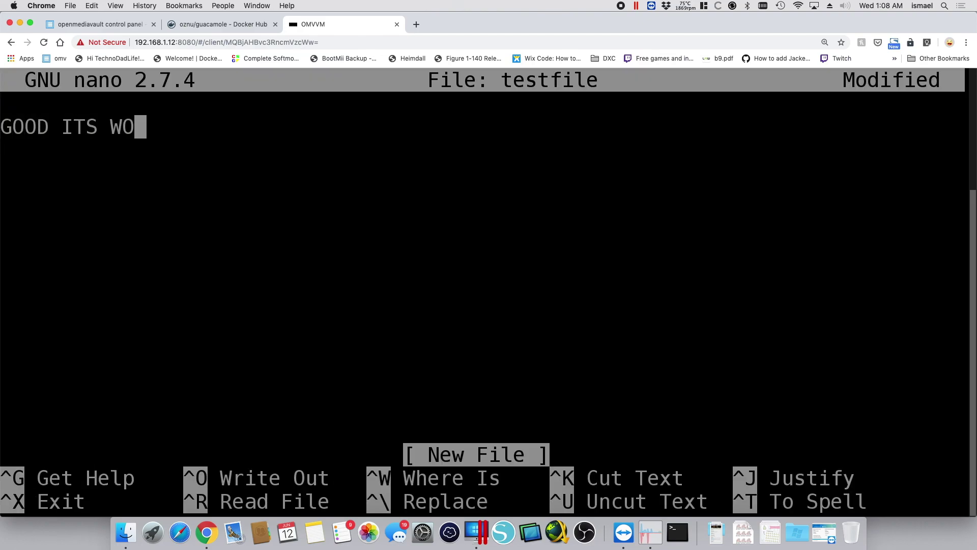
{"action": "type", "text": "RKING!!!"}
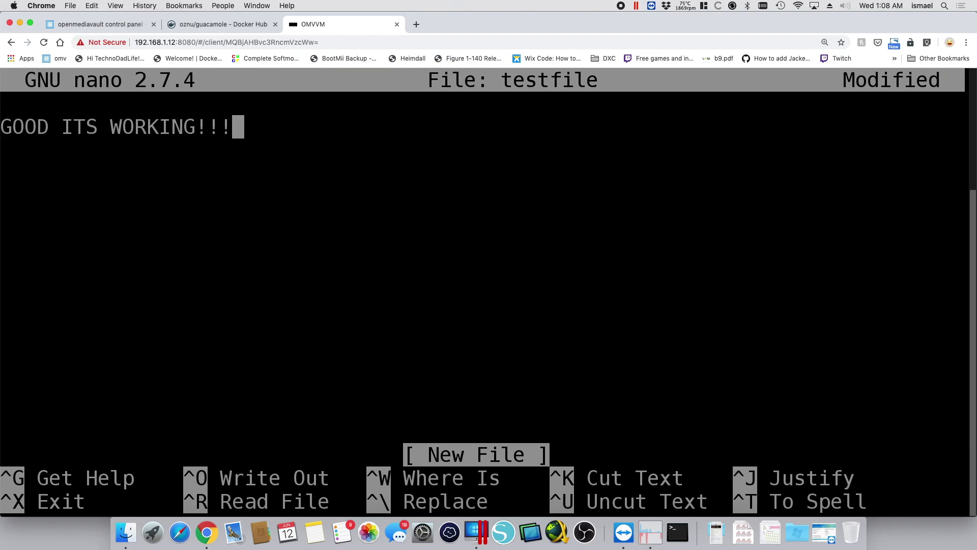
{"action": "key", "text": "ctrl+x"}
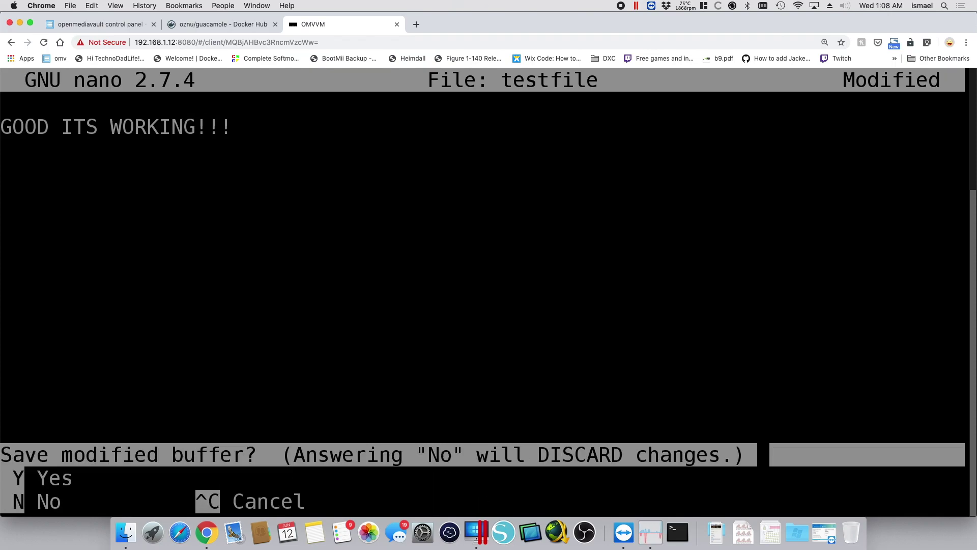
{"action": "key", "text": "y"}
{"action": "key", "text": "Return"}
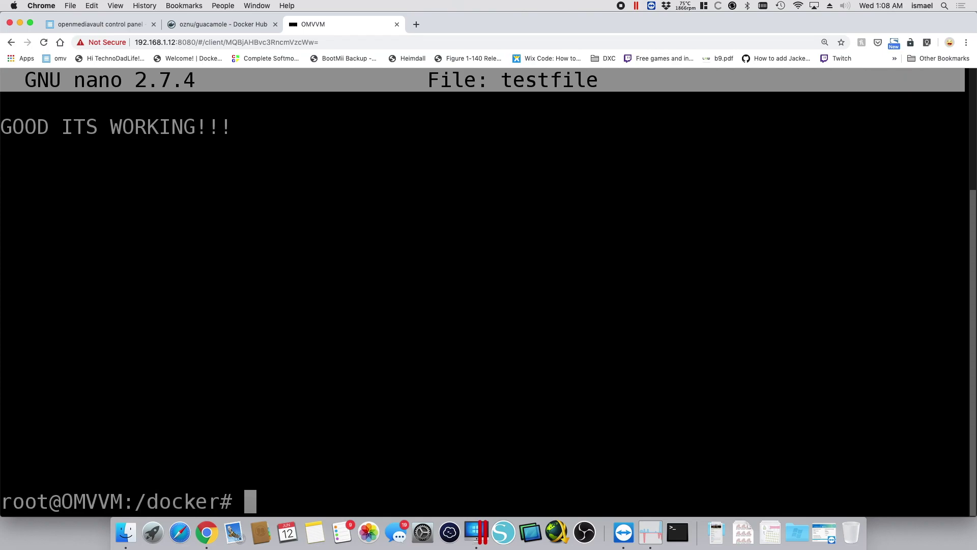
Run ls -l to confirm testfile exists, then bring up the Guacamole side menu
{"action": "type", "text": "ls -l"}
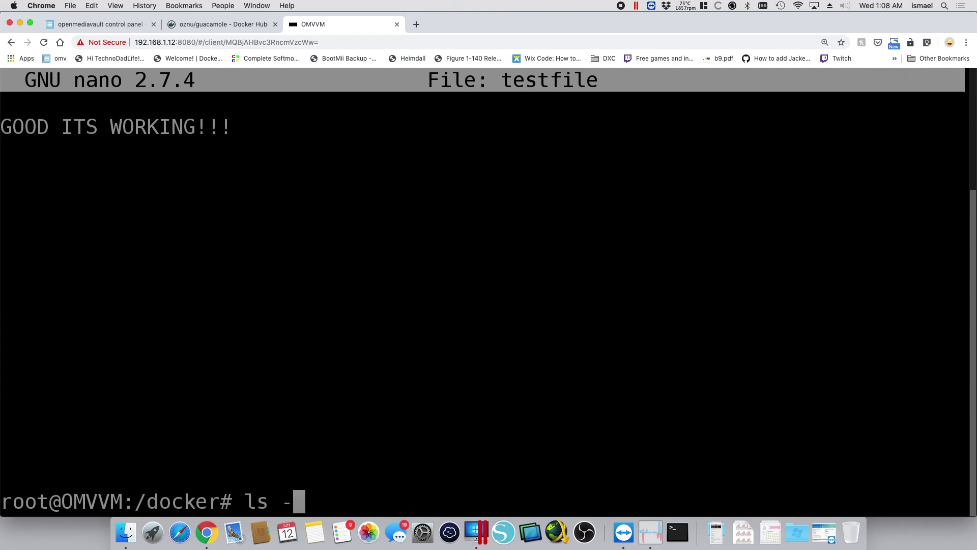
{"action": "key", "text": "Return"}
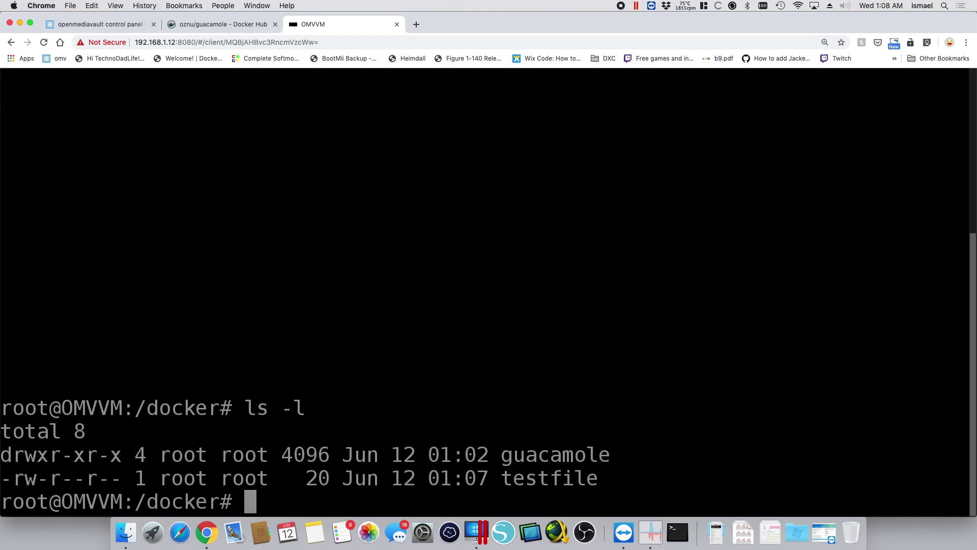
{"action": "key", "text": "ctrl+alt+shift"}
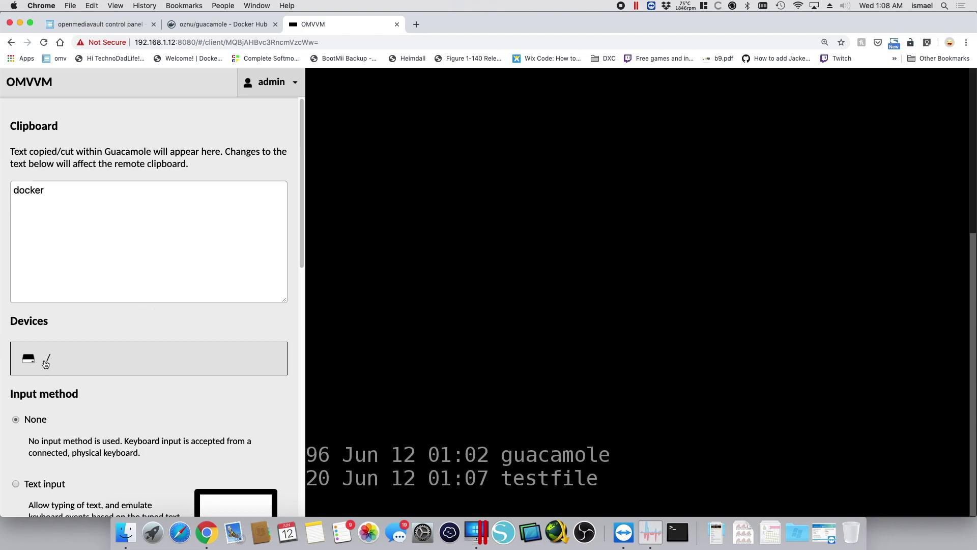
In the Guacamole file browser, open the docker folder and download testfile to the Mac
{"action": "left_click", "coordinate": [56, 361]}
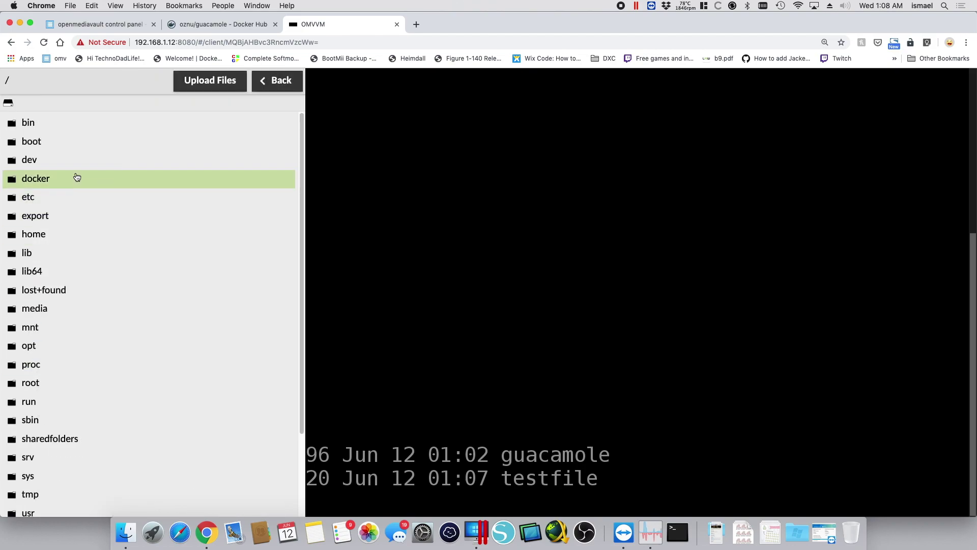
{"action": "scroll", "coordinate": [72, 207], "scroll_direction": "down", "scroll_amount": 4}
{"action": "scroll", "coordinate": [65, 290], "scroll_direction": "up", "scroll_amount": 4}
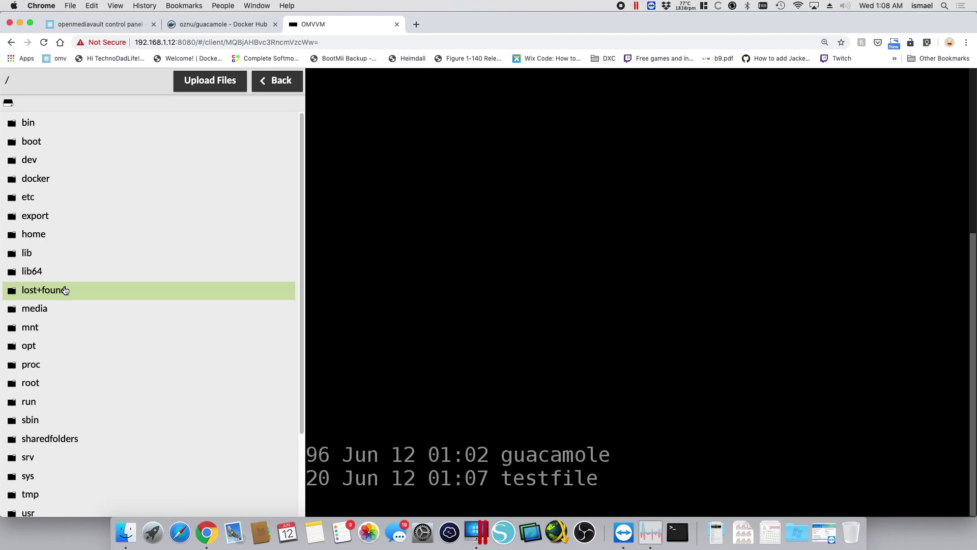
{"action": "double_click", "coordinate": [62, 185]}
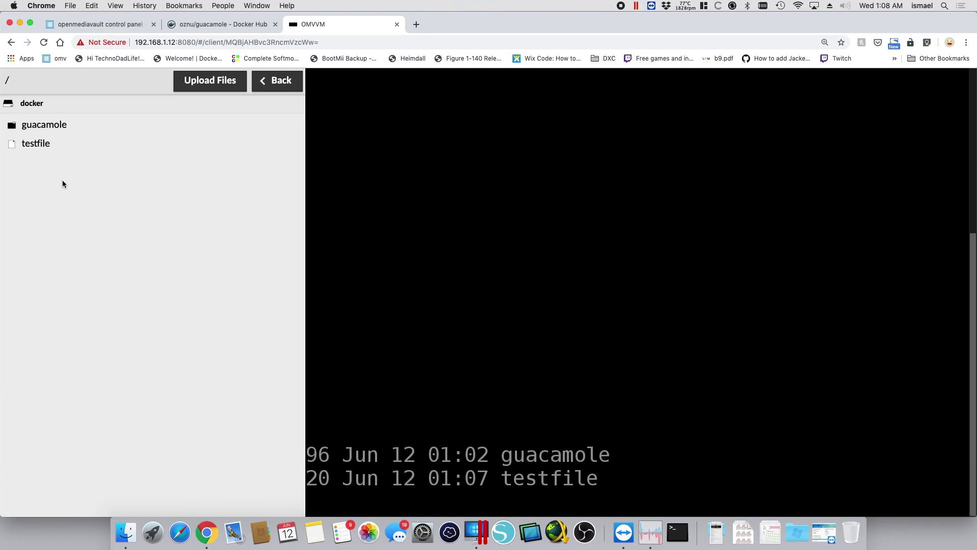
{"action": "double_click", "coordinate": [50, 146]}
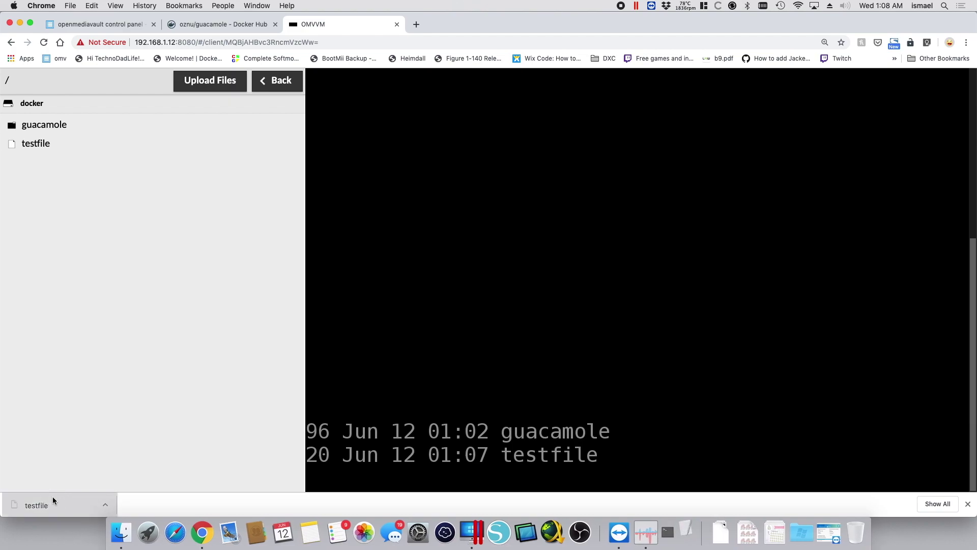
Open the downloaded testfile in TextEdit and zoom in on its text
{"action": "left_click", "coordinate": [53, 497]}
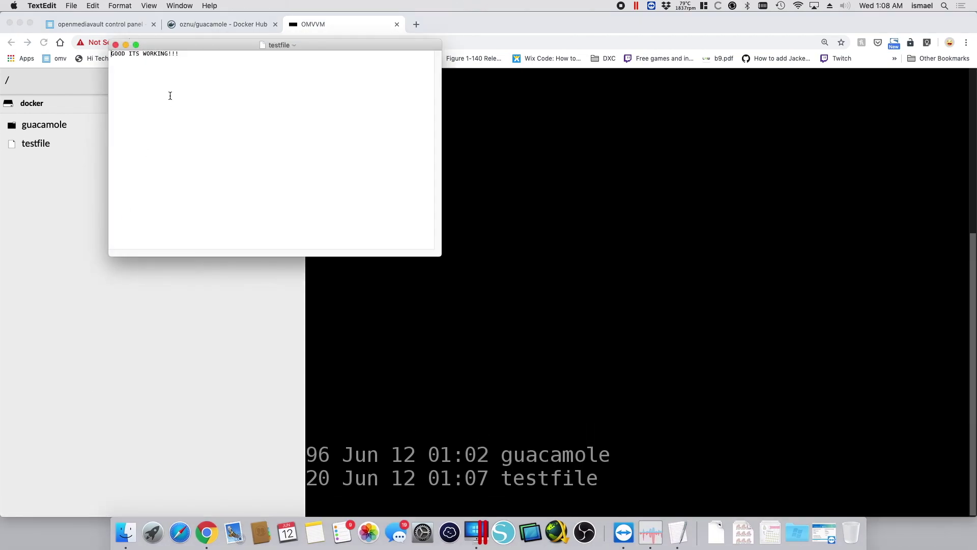
{"action": "left_click", "coordinate": [148, 5]}
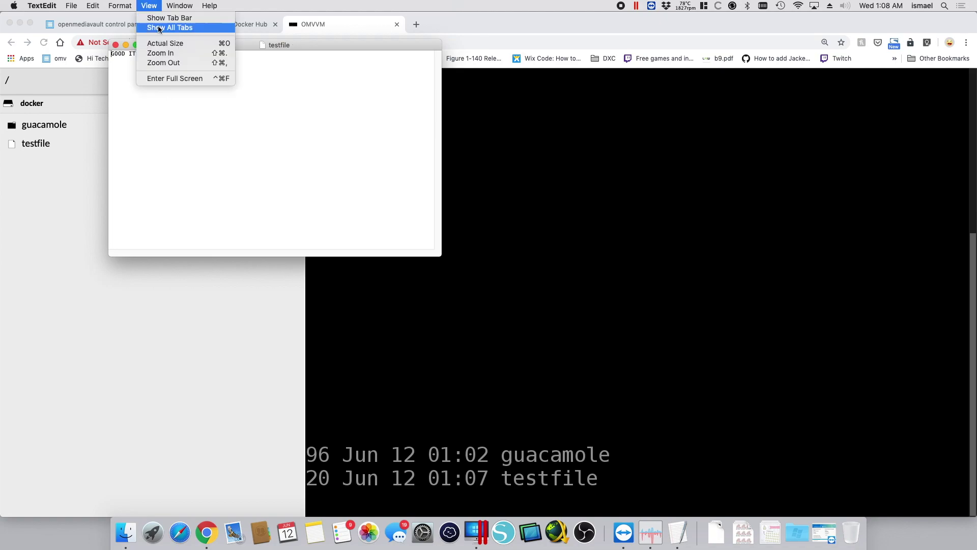
{"action": "left_click", "coordinate": [187, 55]}
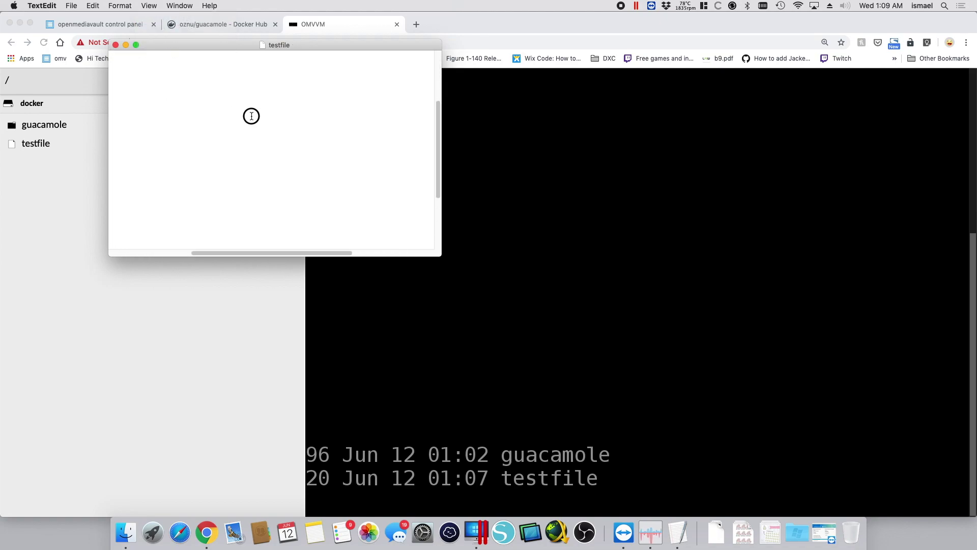
{"action": "key", "text": "super+shift+t"}
{"action": "scroll", "coordinate": [251, 119], "scroll_direction": "up", "scroll_amount": 5}
{"action": "left_click_drag", "start_coordinate": [278, 253], "coordinate": [199, 253]}
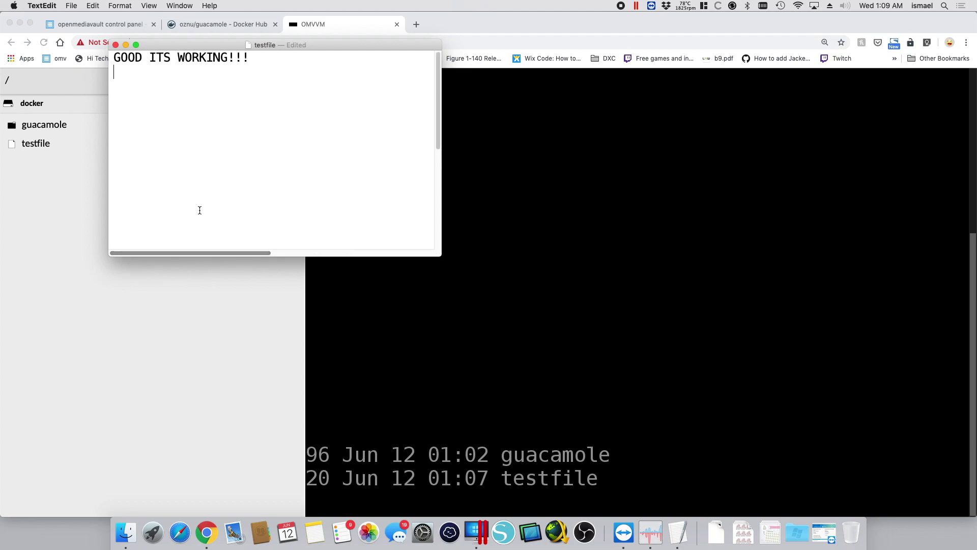
Add the line 'COPIED BACK FROM macOS!!!' on the second line, save, and close the window
{"action": "left_click", "coordinate": [225, 77]}
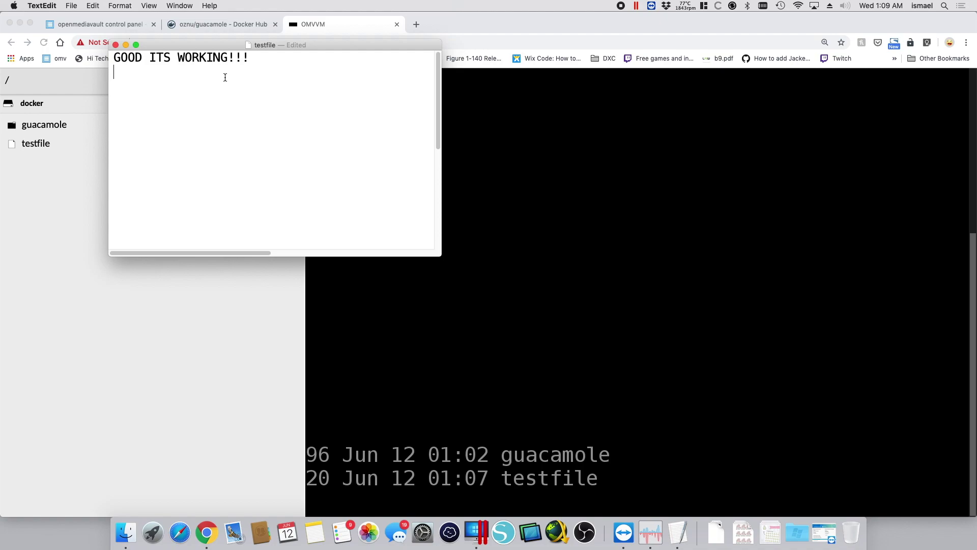
{"action": "type", "text": "COPIED BACK FROM"}
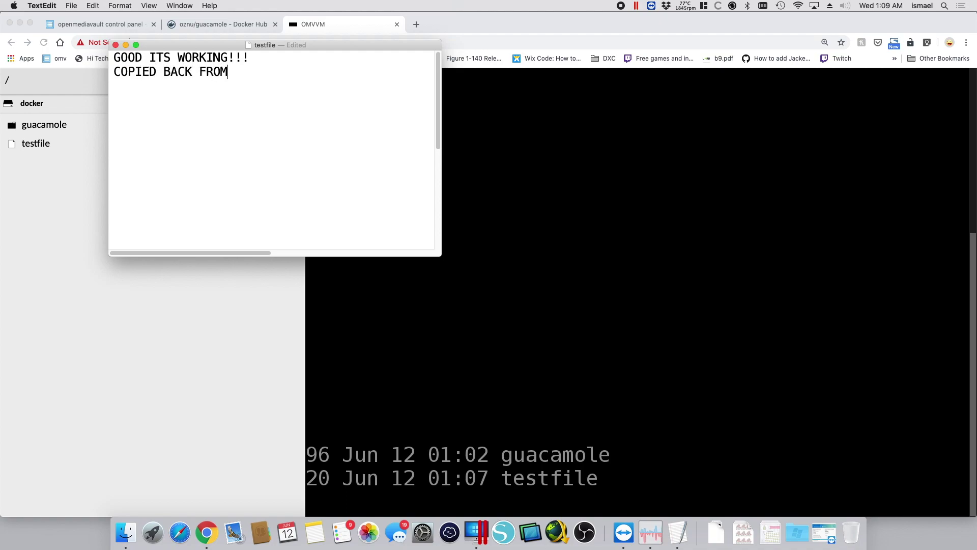
{"action": "type", "text": " macOS!!!"}
{"action": "key", "text": "super+s"}
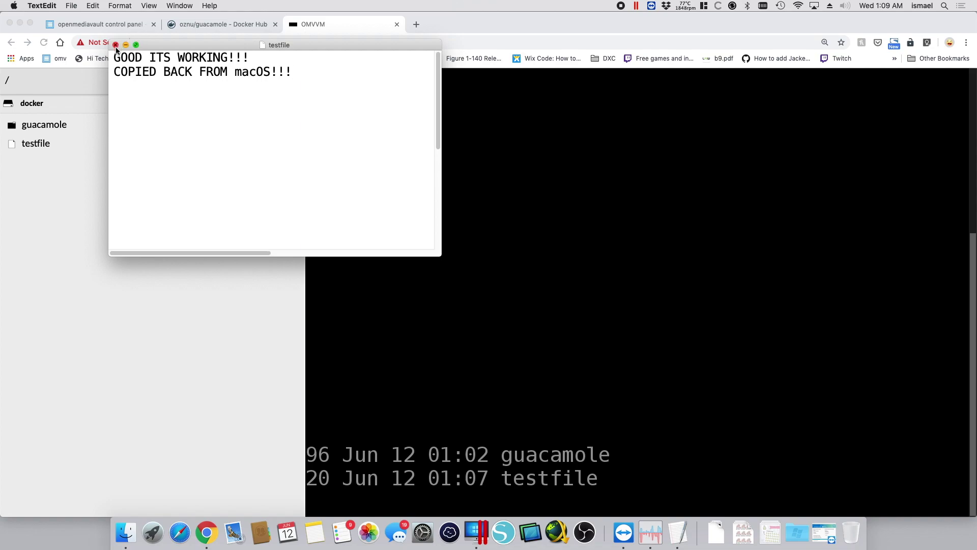
{"action": "left_click", "coordinate": [116, 45]}
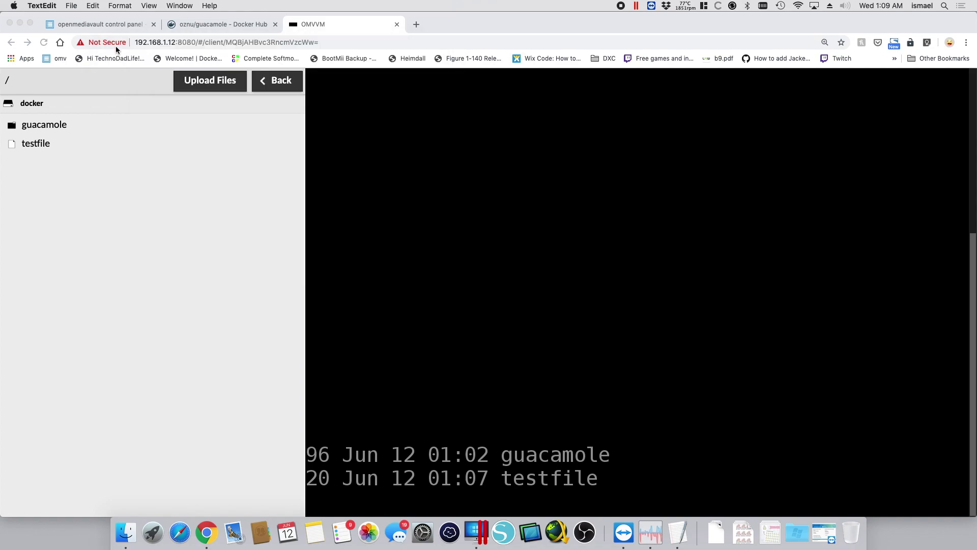
Upload the edited testfile, found by searching 'test' in Downloads, into the server's /docker folder
{"action": "left_click", "coordinate": [135, 194]}
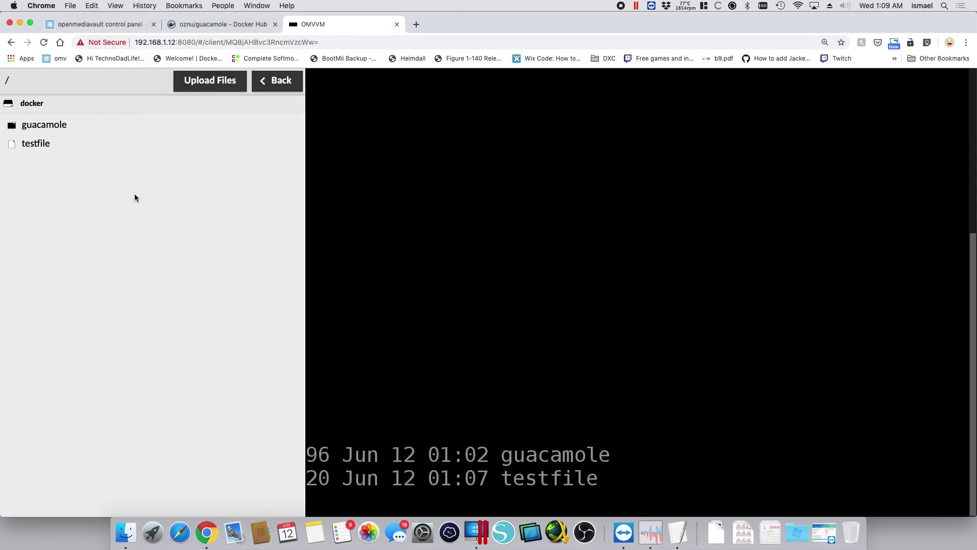
{"action": "left_click", "coordinate": [205, 84]}
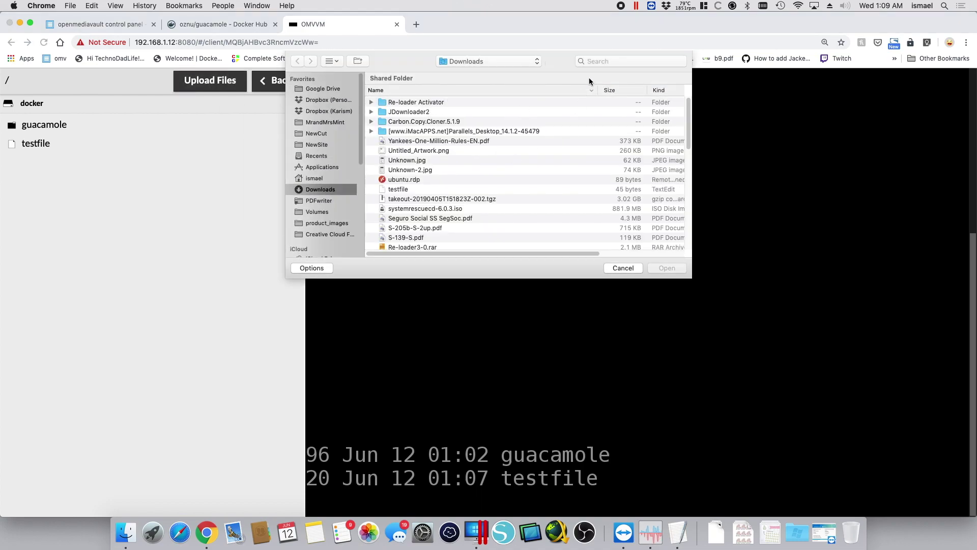
{"action": "left_click", "coordinate": [598, 61]}
{"action": "type", "text": "test"}
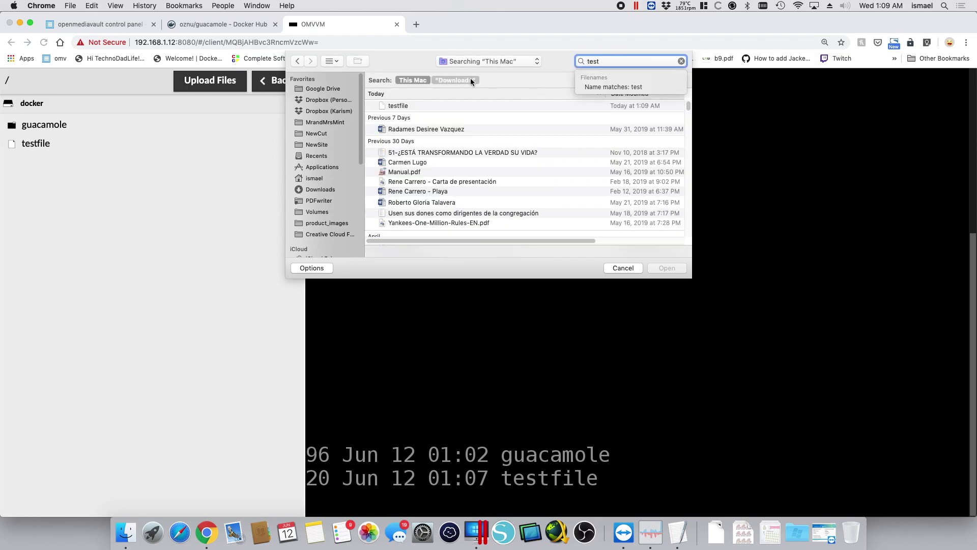
{"action": "left_click", "coordinate": [460, 80]}
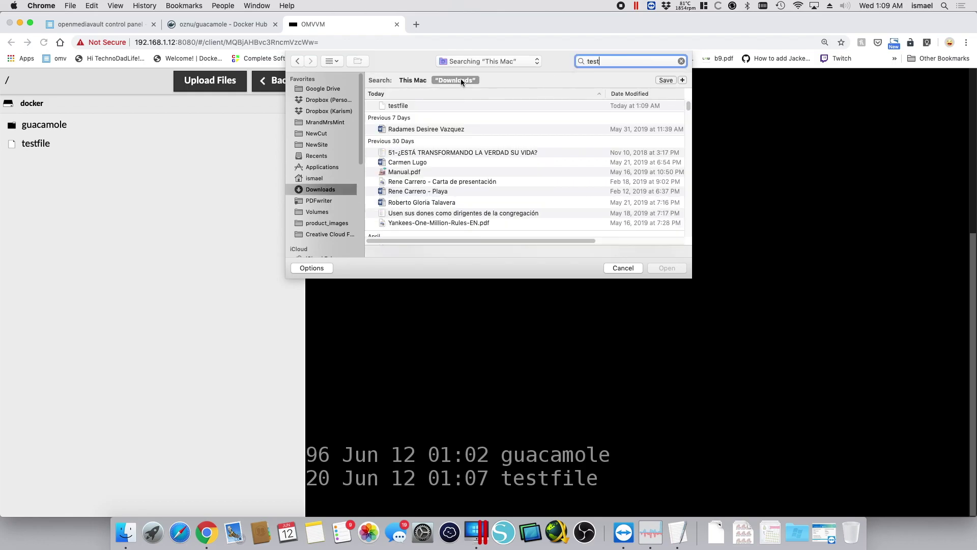
{"action": "left_click", "coordinate": [399, 105]}
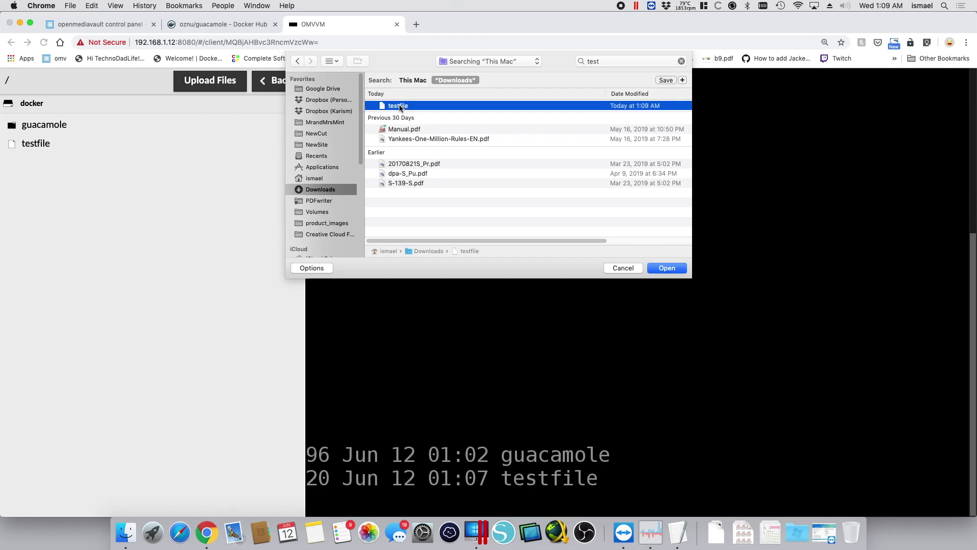
{"action": "left_click", "coordinate": [667, 267]}
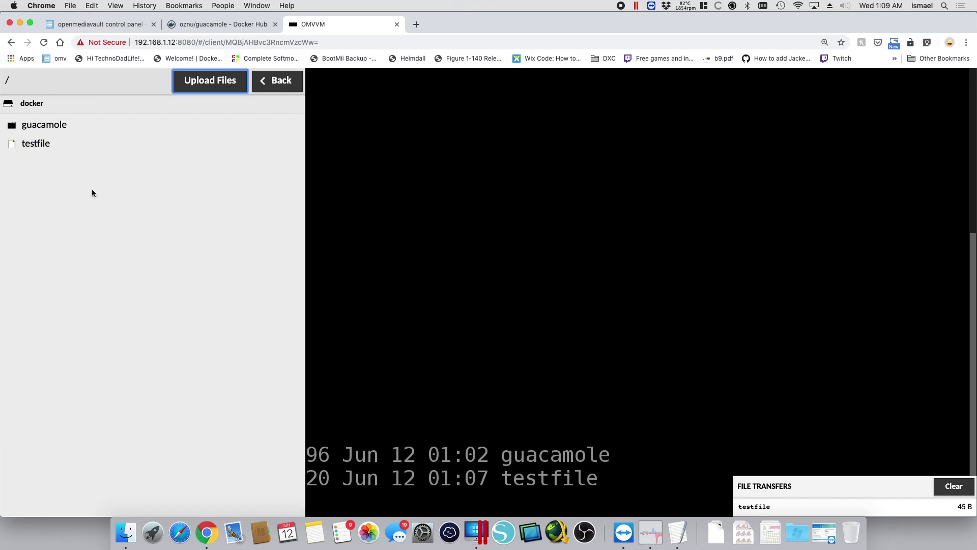
Navigate the Guacamole file browser from the root directory back into the docker folder
{"action": "left_click", "coordinate": [195, 262]}
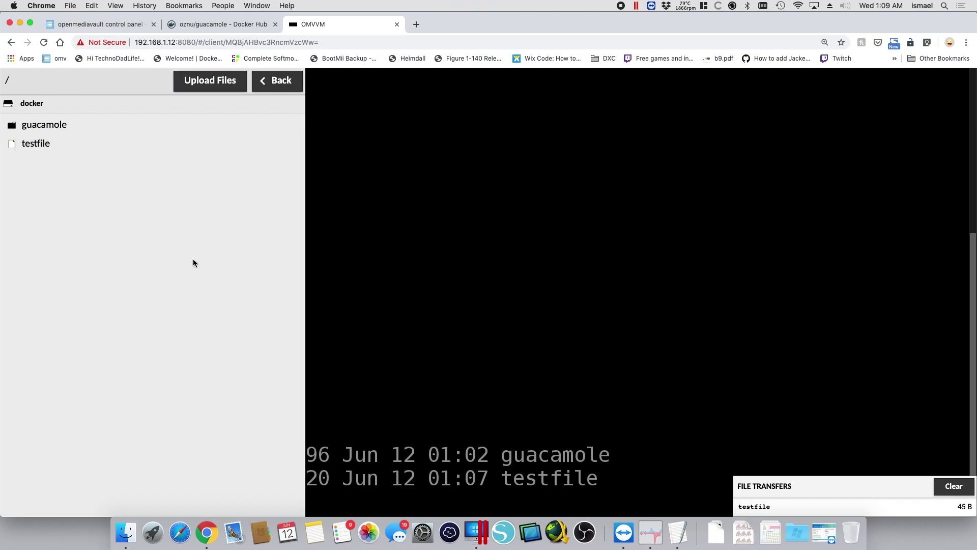
{"action": "left_click", "coordinate": [35, 102]}
{"action": "double_click", "coordinate": [33, 104]}
{"action": "left_click", "coordinate": [8, 103]}
{"action": "left_click", "coordinate": [41, 182]}
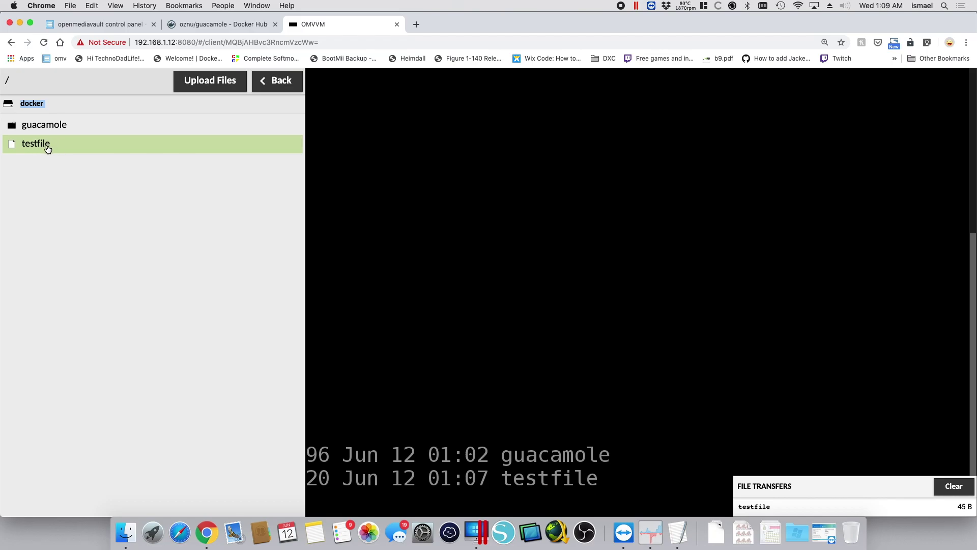
Hide the sidebar and list the docker folder in detail with ls -l
{"action": "key", "text": "ctrl+alt+shift"}
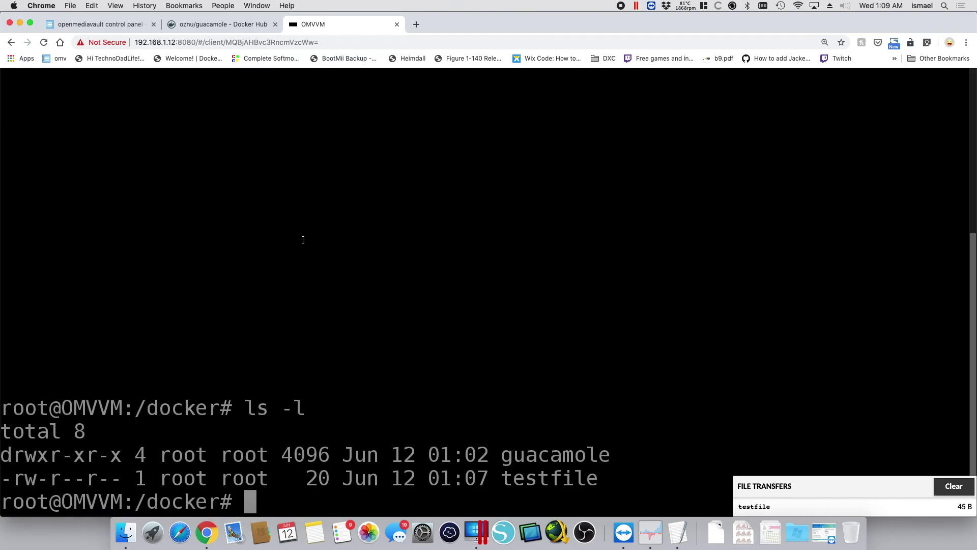
{"action": "type", "text": "ls -l"}
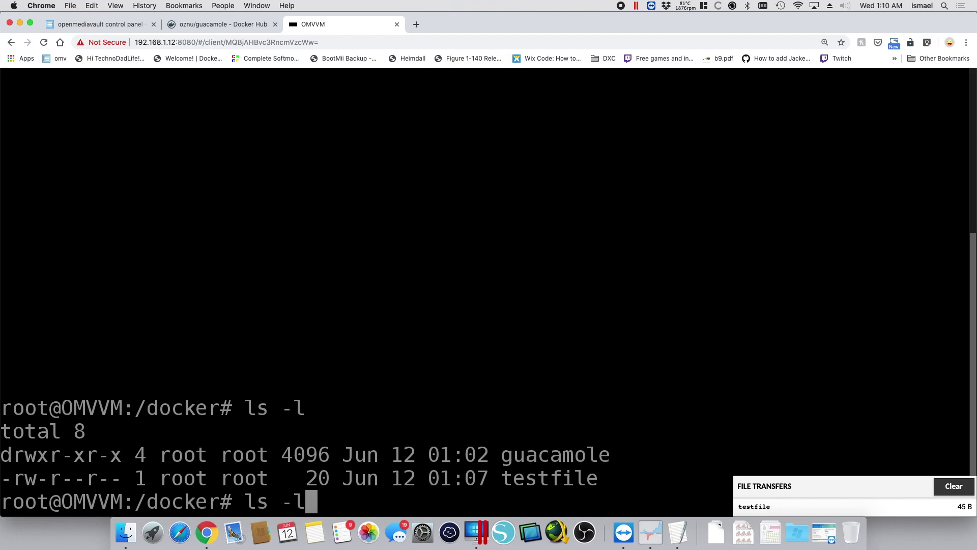
{"action": "key", "text": "Return"}
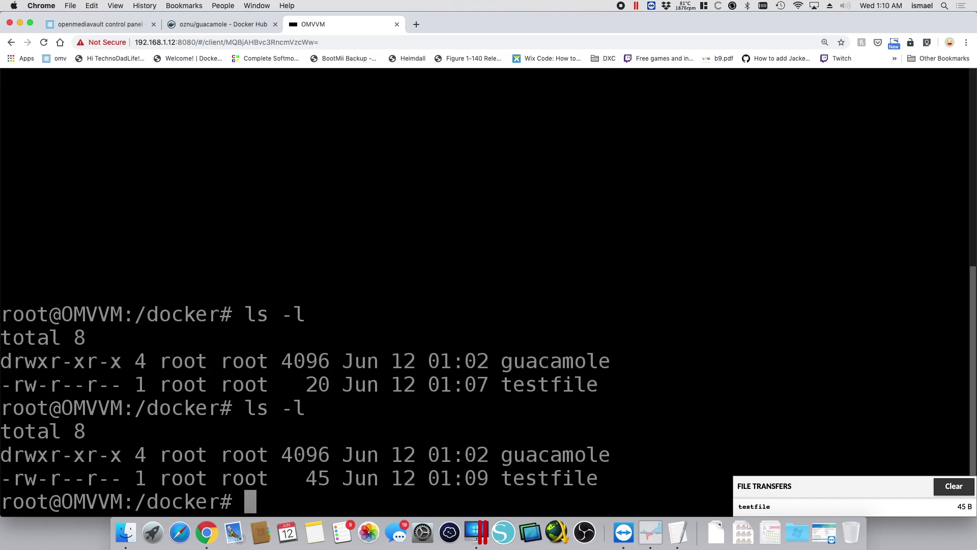
Print testfile with cat and select both lines, GOOD ITS WORKING!!! and COPIED BACK FROM macOS!!!
{"action": "type", "text": "cat te"}
{"action": "key", "text": "Tab"}
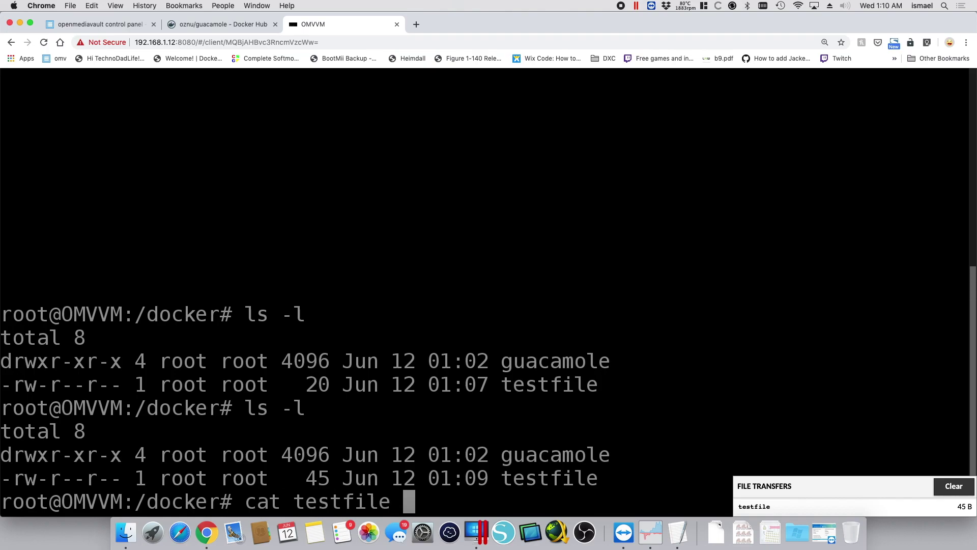
{"action": "key", "text": "Return"}
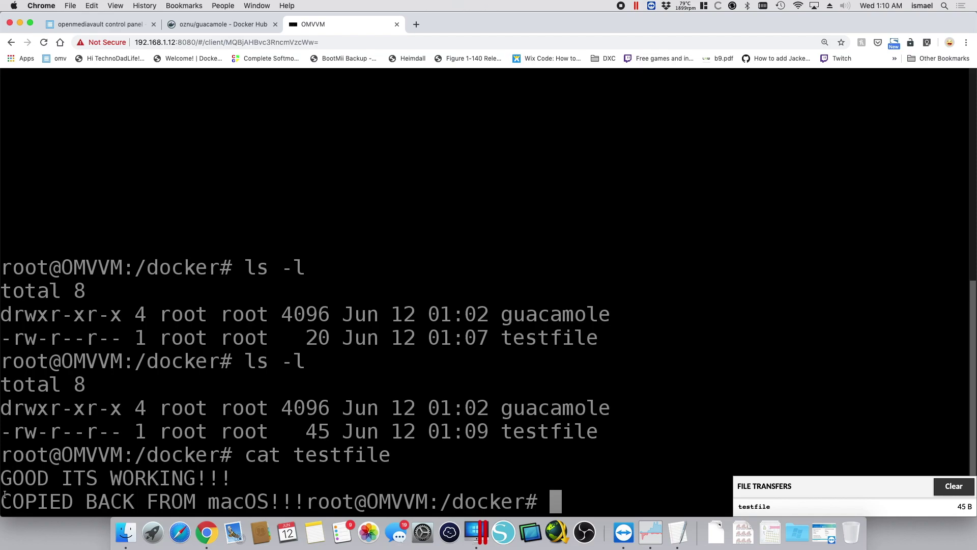
{"action": "left_click_drag", "start_coordinate": [2, 477], "coordinate": [230, 466]}
{"action": "left_click_drag", "start_coordinate": [3, 498], "coordinate": [304, 496]}
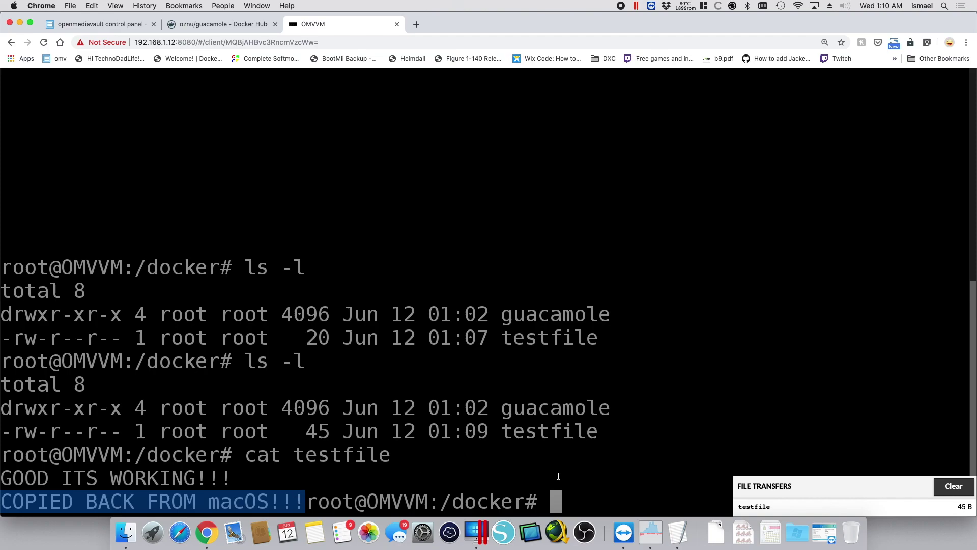
{"action": "key", "text": "Return"}
{"action": "key", "text": "Return"}
{"action": "key", "text": "Return"}
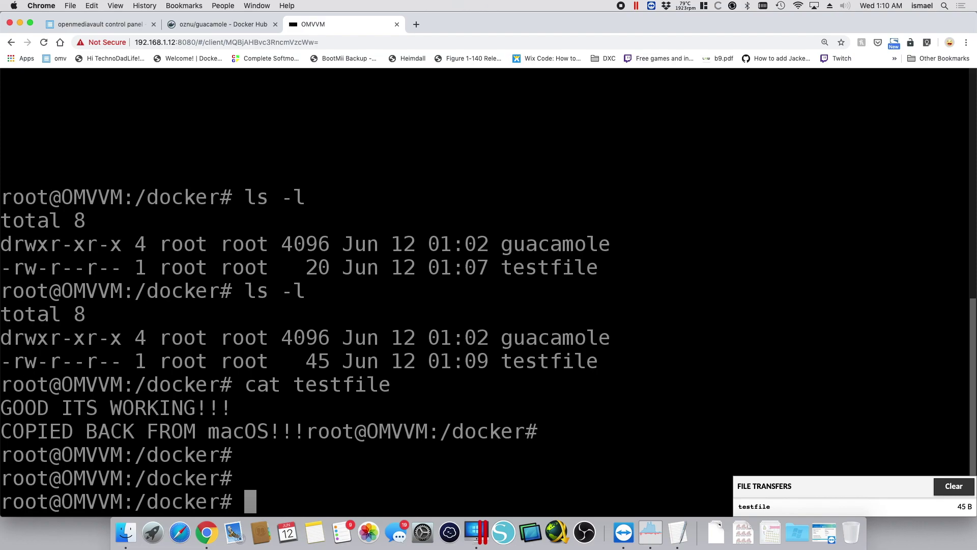
Disconnect from the OMVVM terminal session and return to the Guacamole home page
{"action": "key", "text": "ctrl+alt+shift"}
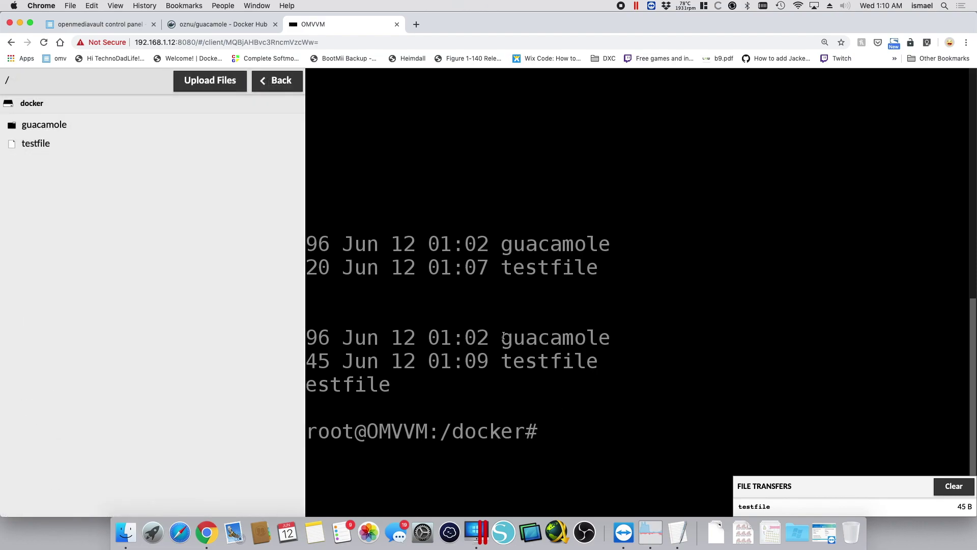
{"action": "left_click", "coordinate": [273, 82]}
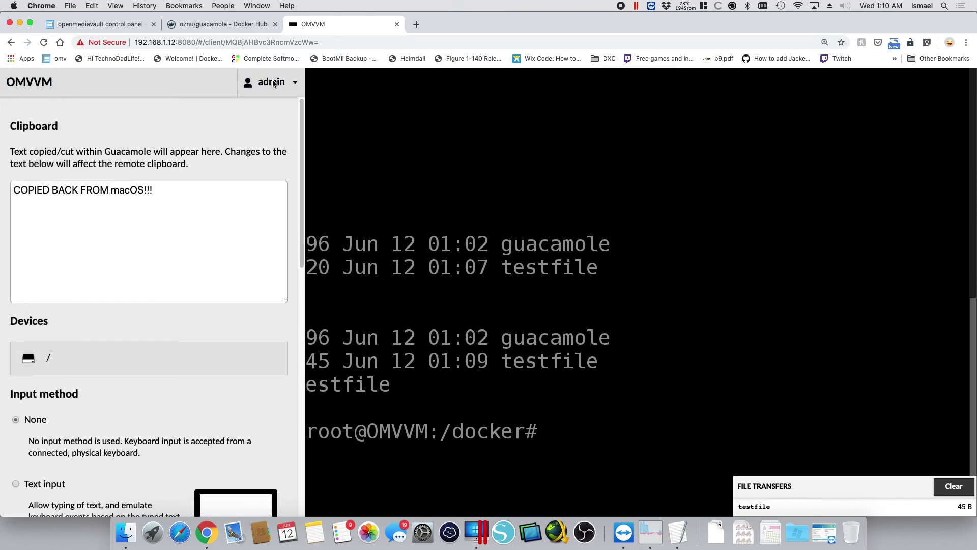
{"action": "left_click", "coordinate": [273, 83]}
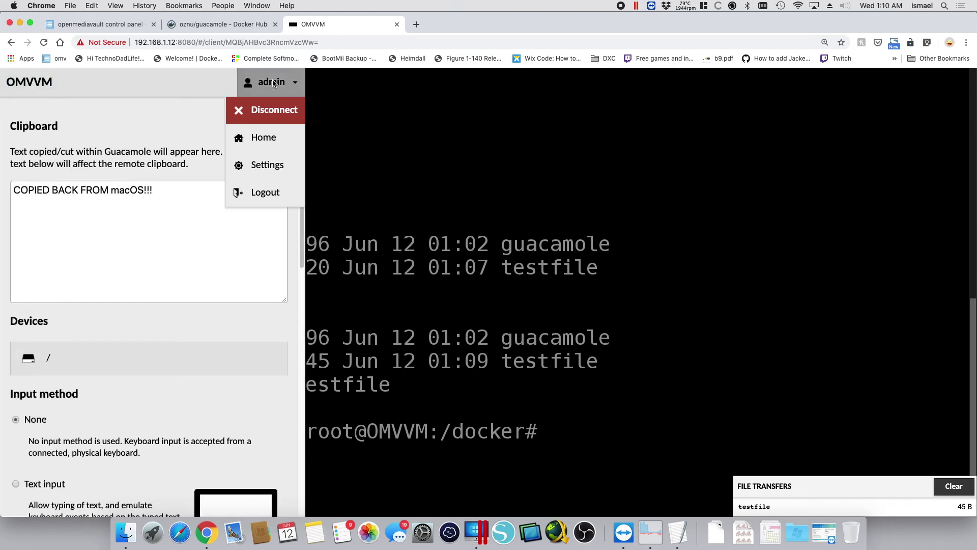
{"action": "left_click", "coordinate": [273, 111]}
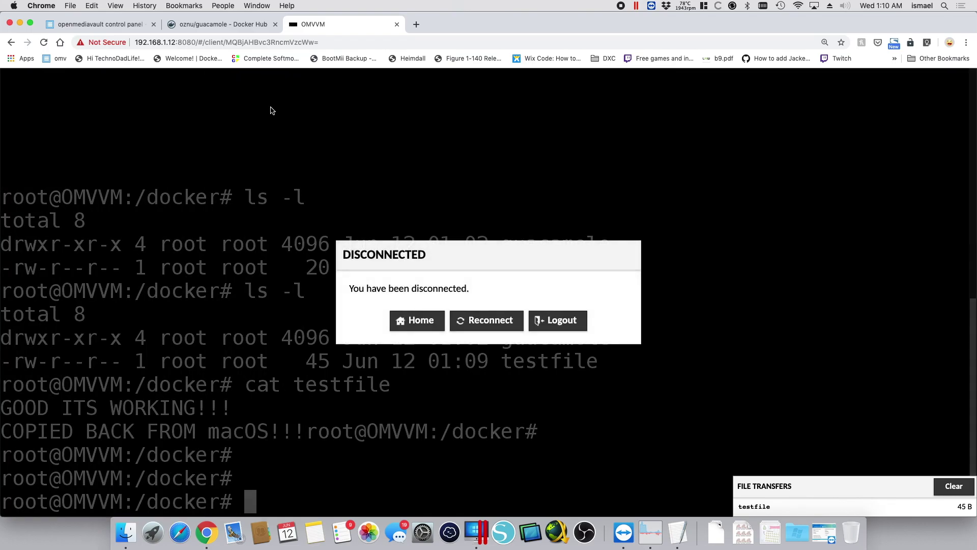
{"action": "left_click", "coordinate": [416, 325]}
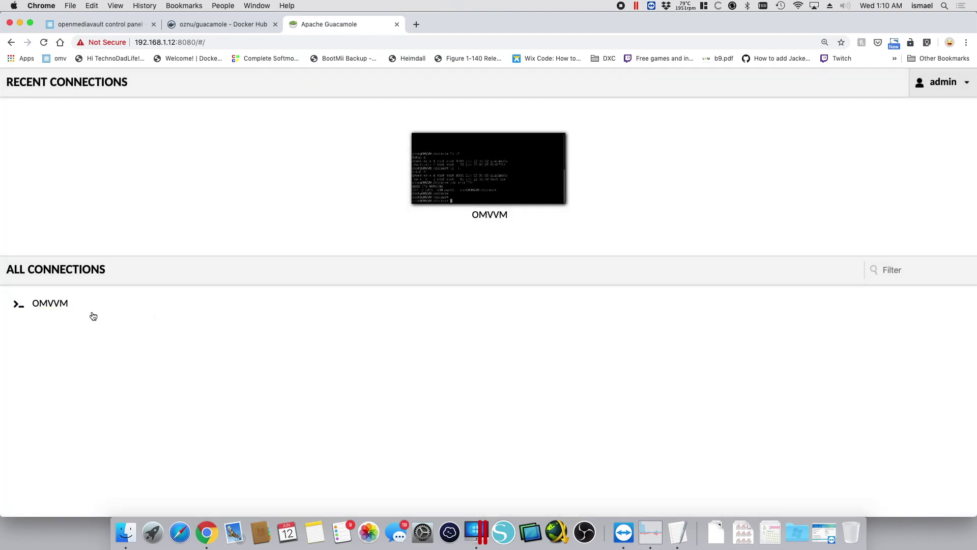
Go to Guacamole settings and show the Connections list
{"action": "left_click", "coordinate": [942, 94]}
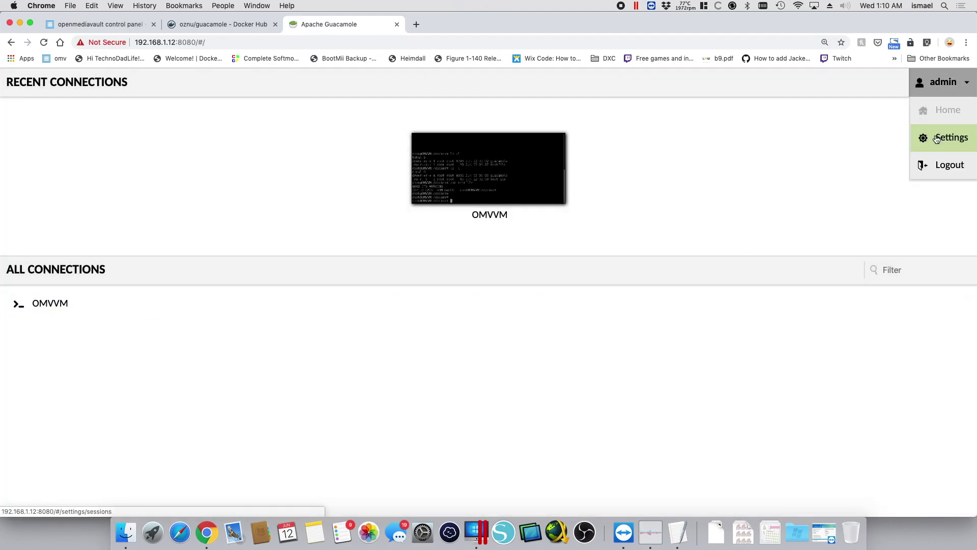
{"action": "left_click", "coordinate": [948, 135]}
{"action": "left_click", "coordinate": [244, 119]}
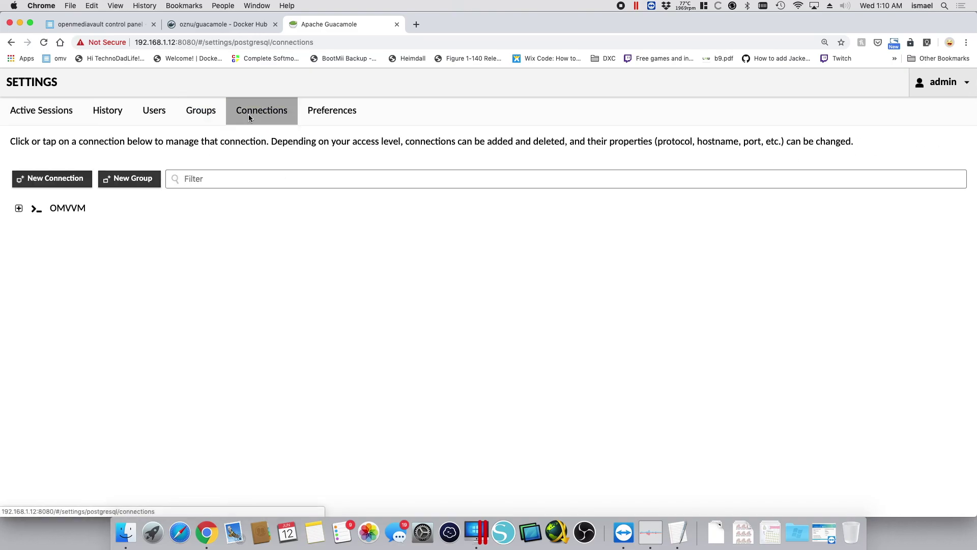
Start a new connection named OMVNUC using the RDP protocol
{"action": "left_click", "coordinate": [46, 178]}
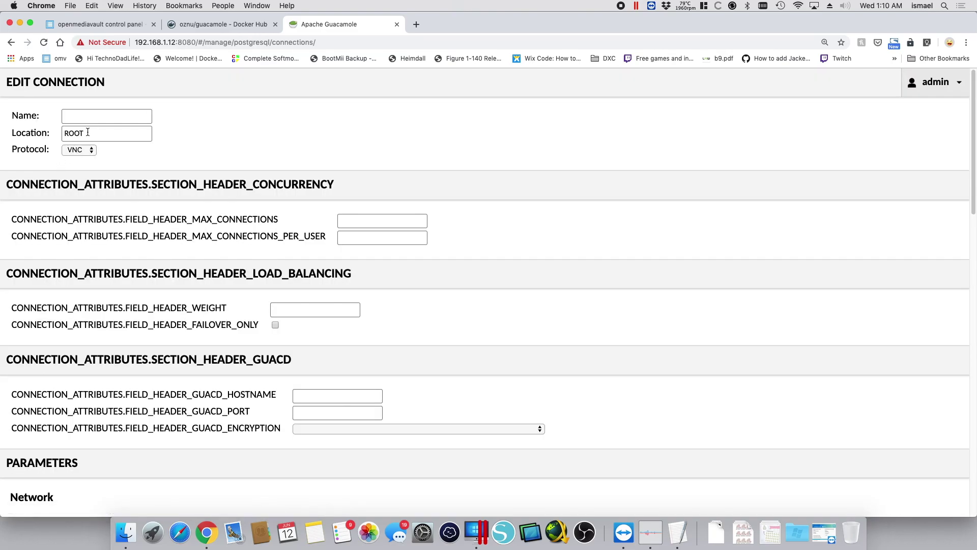
{"action": "left_click", "coordinate": [101, 115]}
{"action": "type", "text": "OMVNUC"}
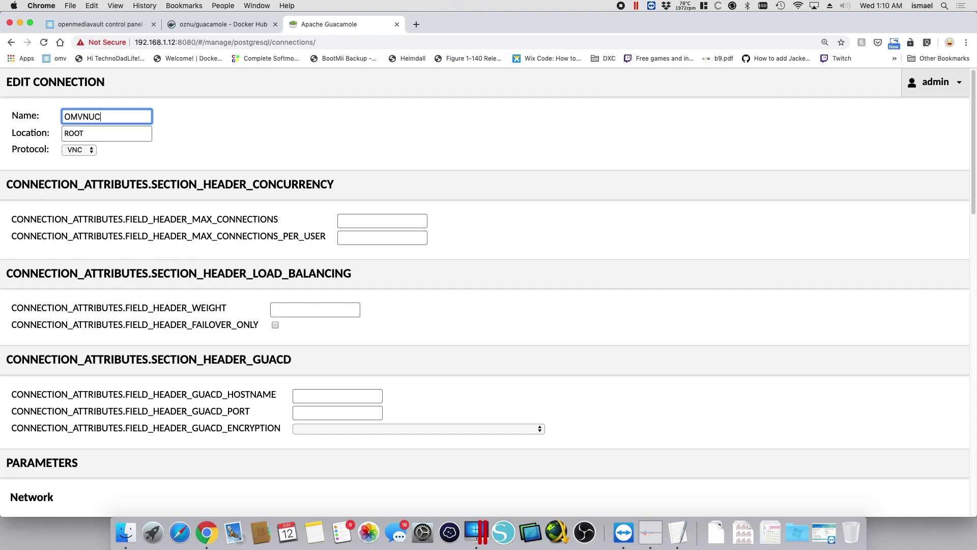
{"action": "double_click", "coordinate": [176, 127]}
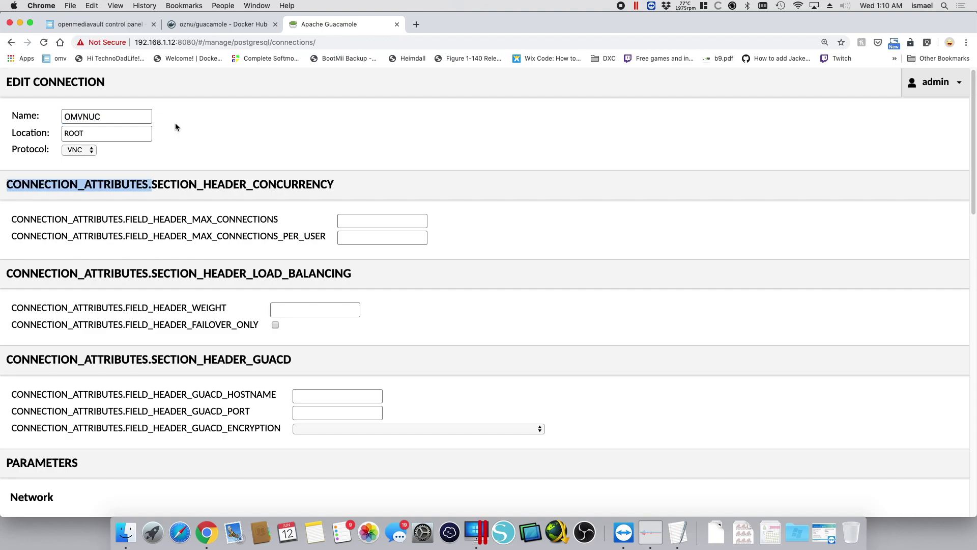
{"action": "left_click", "coordinate": [85, 150]}
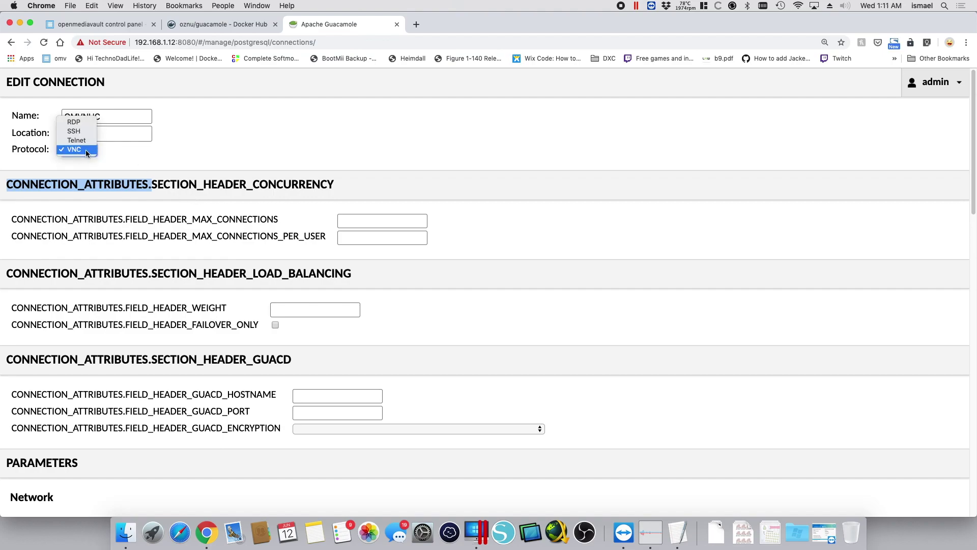
{"action": "left_click", "coordinate": [74, 122]}
{"action": "left_click", "coordinate": [244, 147]}
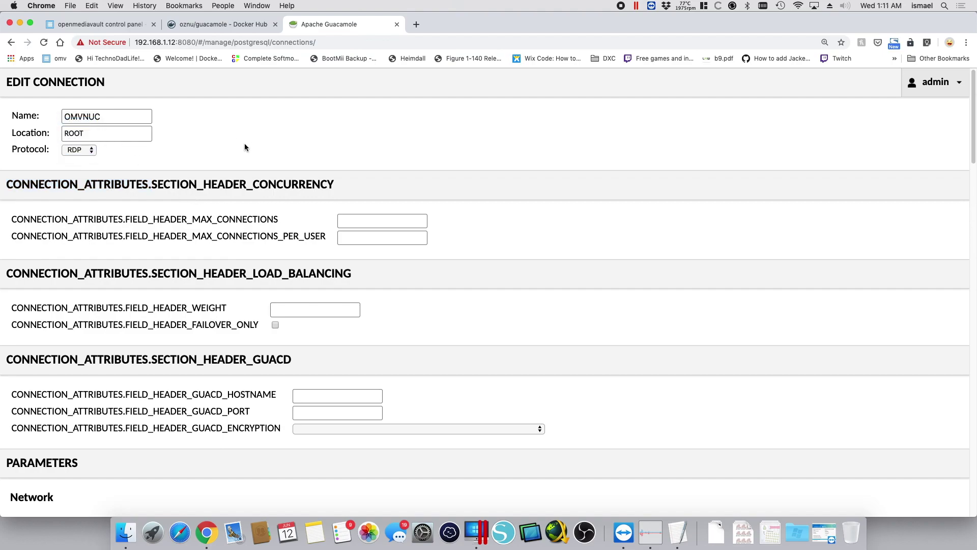
Set the connection's hostname to 192.168.1.5
{"action": "scroll", "coordinate": [245, 148], "scroll_direction": "down", "scroll_amount": 10}
{"action": "left_click", "coordinate": [144, 238]}
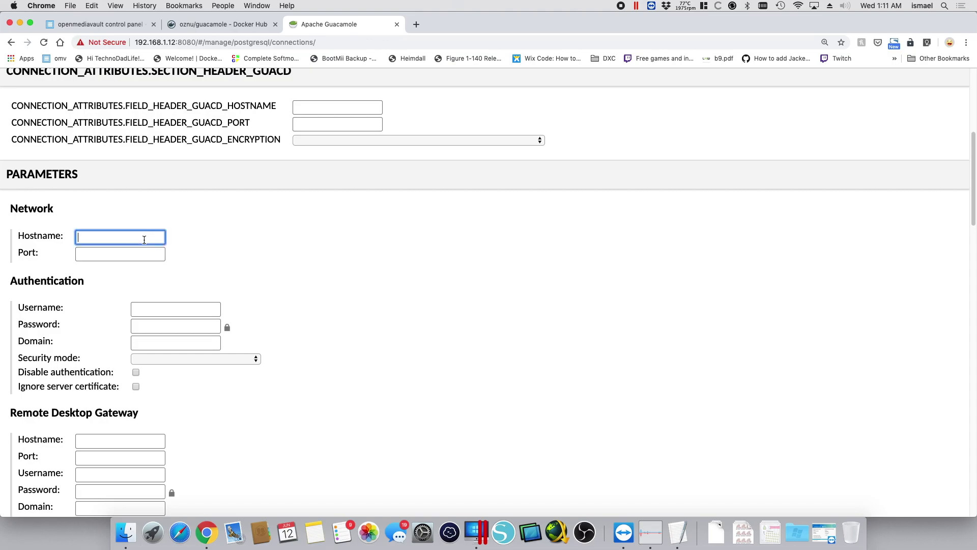
{"action": "type", "text": "192.168.1.5"}
{"action": "left_click", "coordinate": [200, 255]}
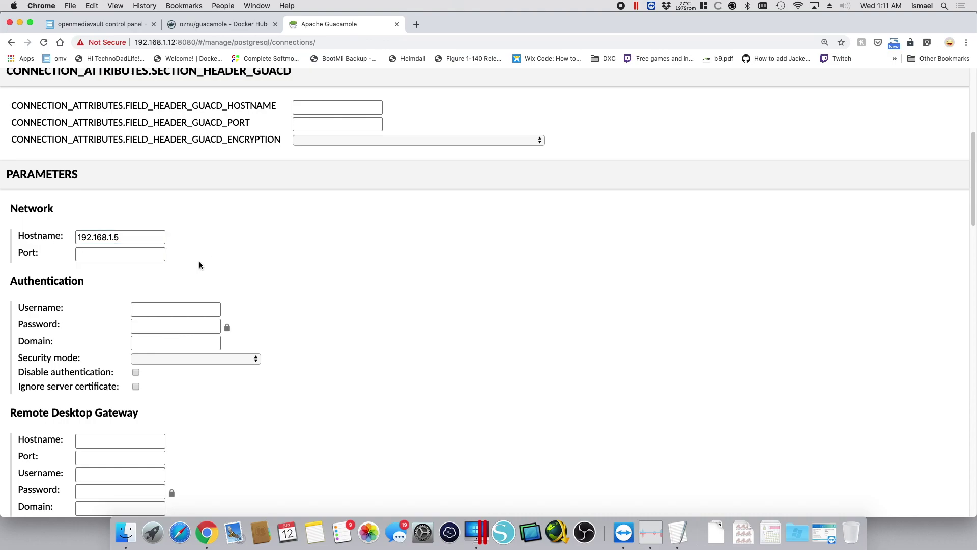
Enter the login username and password for the OMVNUC connection
{"action": "left_click", "coordinate": [164, 303]}
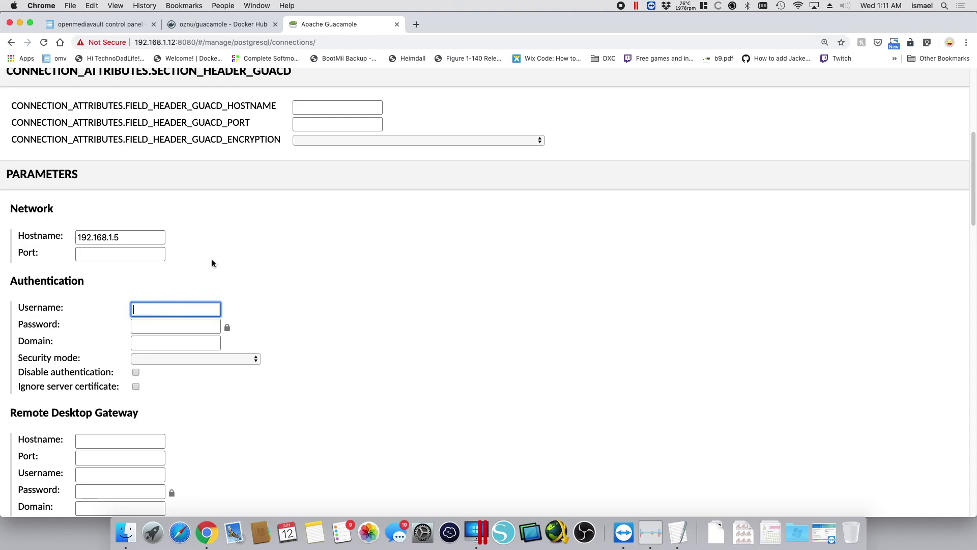
{"action": "type", "text": "root"}
{"action": "key", "text": "Tab"}
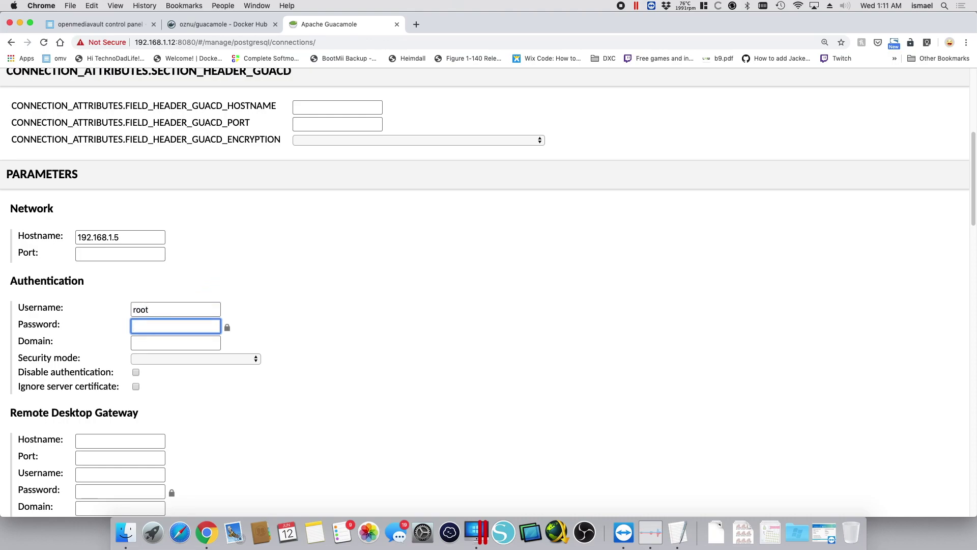
{"action": "key", "text": "shift+Tab"}
{"action": "type", "text": "ismael"}
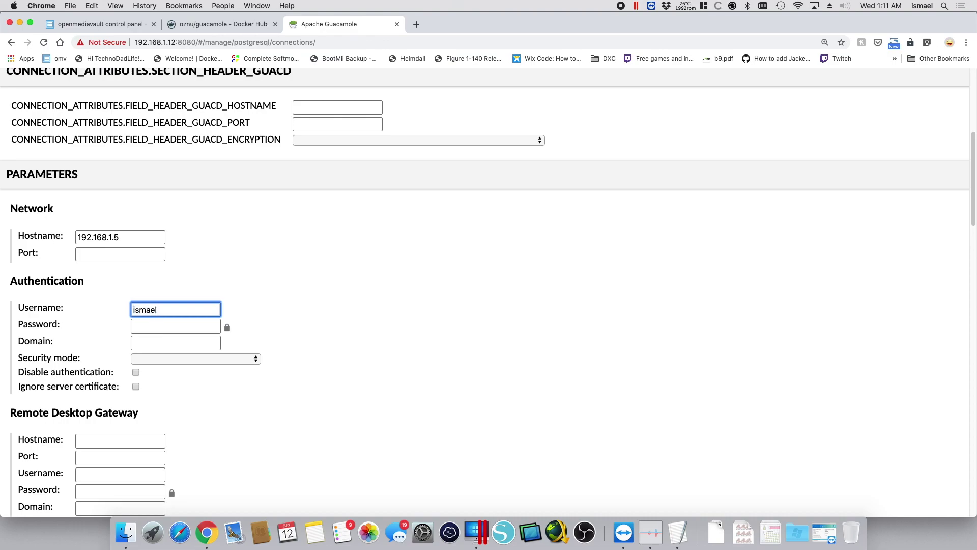
{"action": "key", "text": "Tab"}
{"action": "type", "text": "••••••••••"}
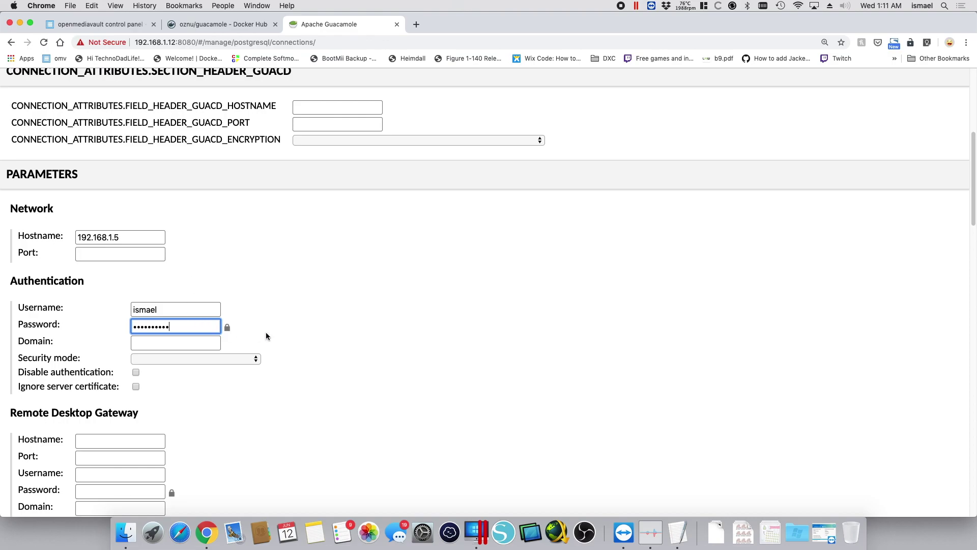
{"action": "left_click", "coordinate": [282, 328]}
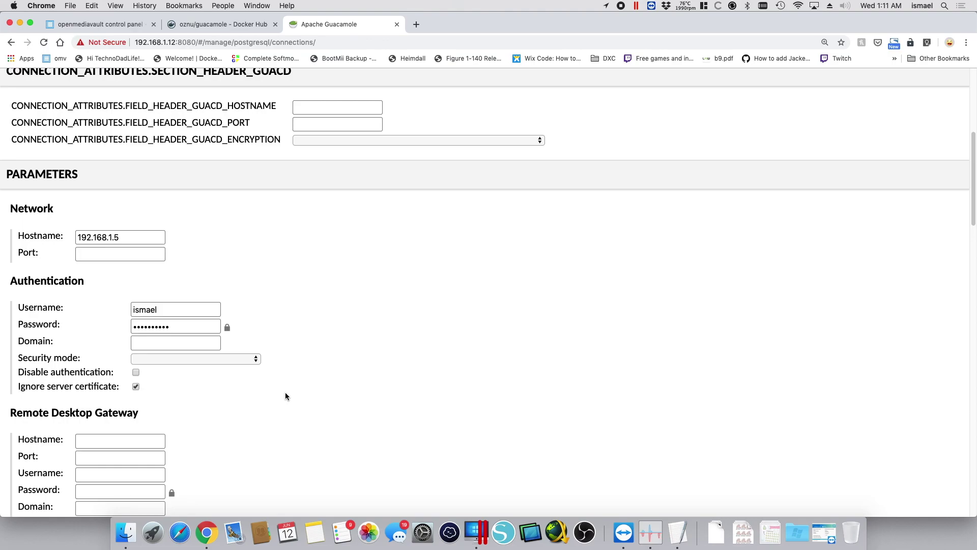
{"action": "scroll", "coordinate": [285, 396], "scroll_direction": "down", "scroll_amount": 5}
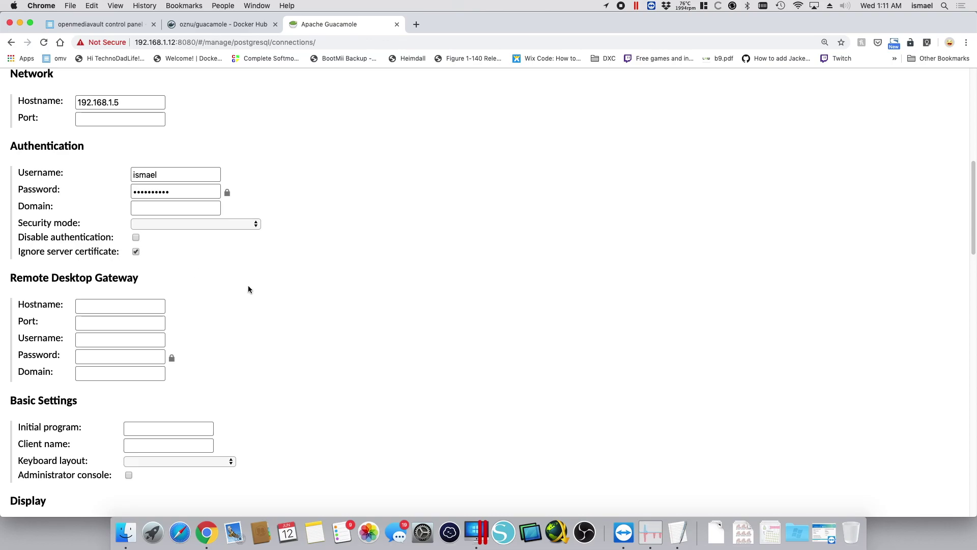
{"action": "scroll", "coordinate": [248, 286], "scroll_direction": "down", "scroll_amount": 1}
{"action": "scroll", "coordinate": [248, 291], "scroll_direction": "down", "scroll_amount": 15}
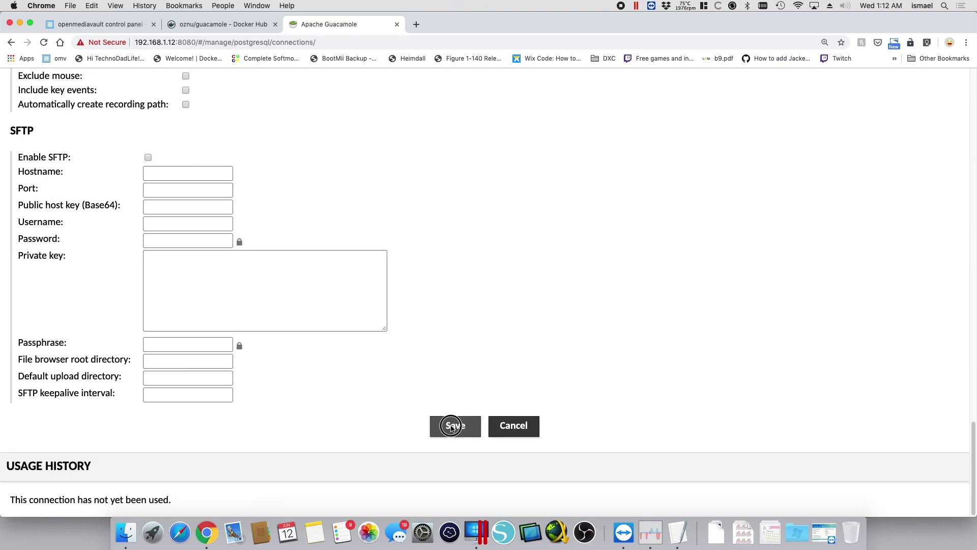
Save the OMVNUC connection and return to the Guacamole home page of connections
{"action": "left_click", "coordinate": [451, 427]}
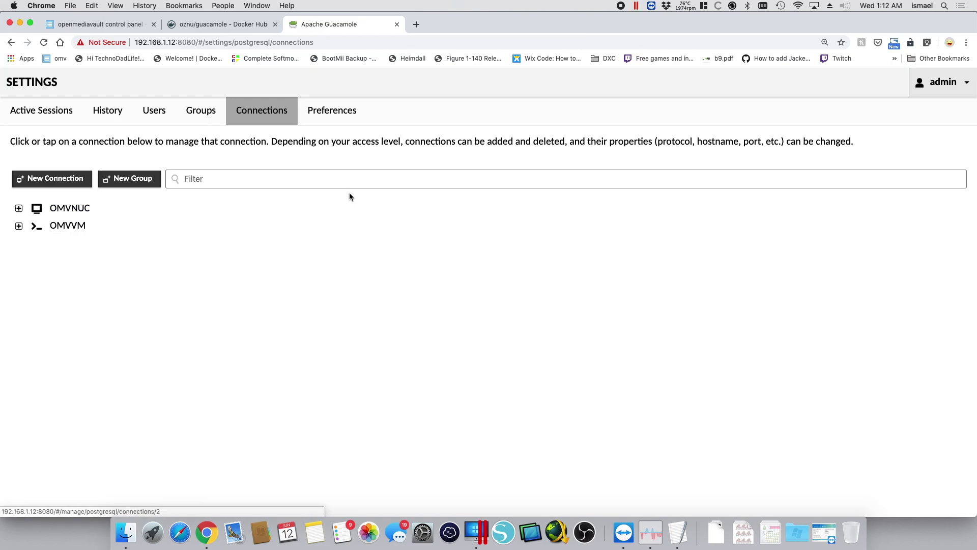
{"action": "left_click", "coordinate": [933, 86]}
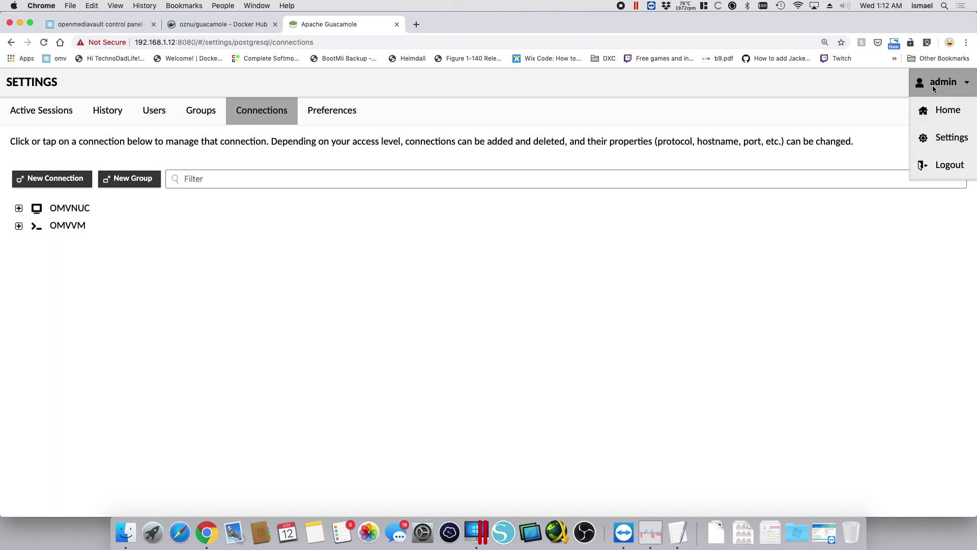
{"action": "left_click", "coordinate": [931, 112]}
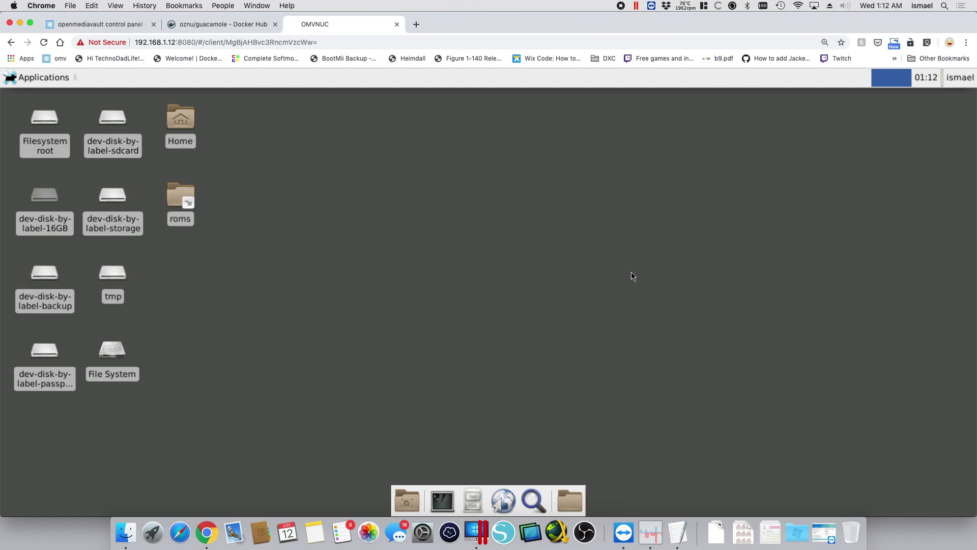
Disconnect from the OMVNUC desktop and go back to the home page listing OMVNUC and OMVVM
{"action": "left_click_drag", "start_coordinate": [632, 217], "coordinate": [383, 389]}
{"action": "key", "text": "ctrl+alt+shift"}
{"action": "scroll", "coordinate": [283, 322], "scroll_direction": "down", "scroll_amount": 10}
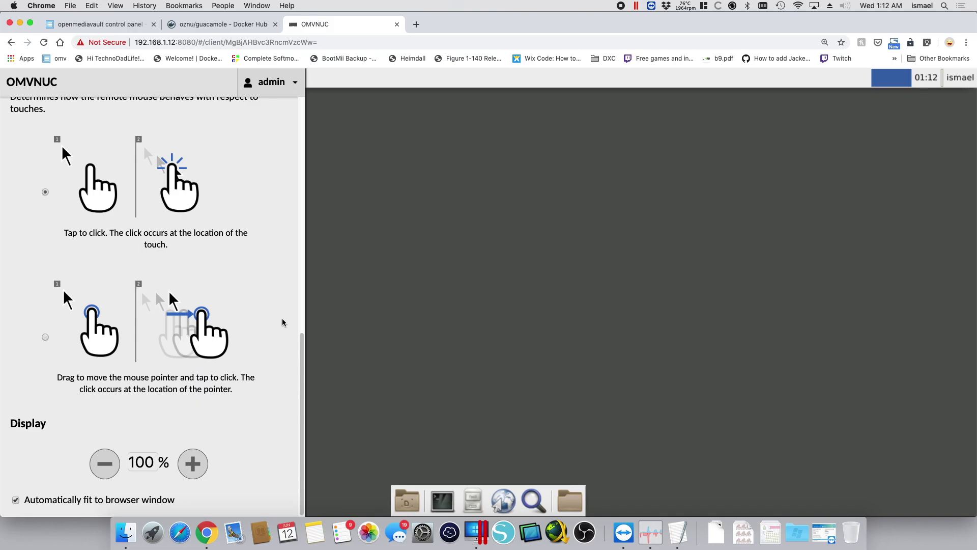
{"action": "scroll", "coordinate": [284, 322], "scroll_direction": "up", "scroll_amount": 10}
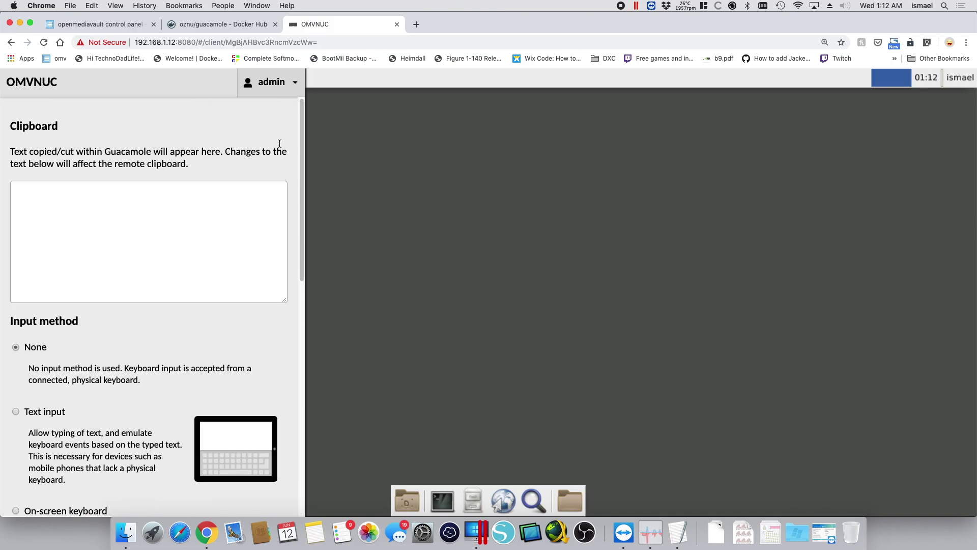
{"action": "left_click", "coordinate": [286, 92]}
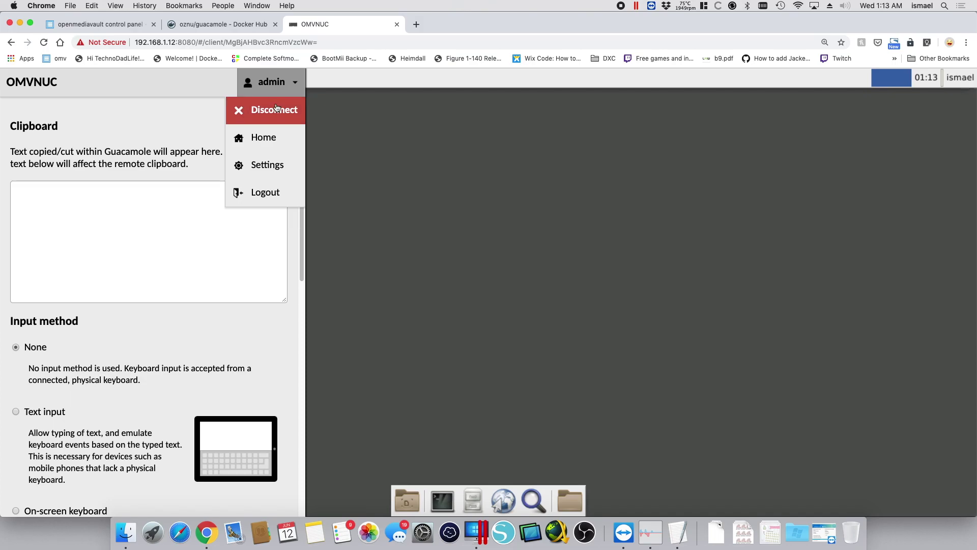
{"action": "left_click", "coordinate": [276, 108]}
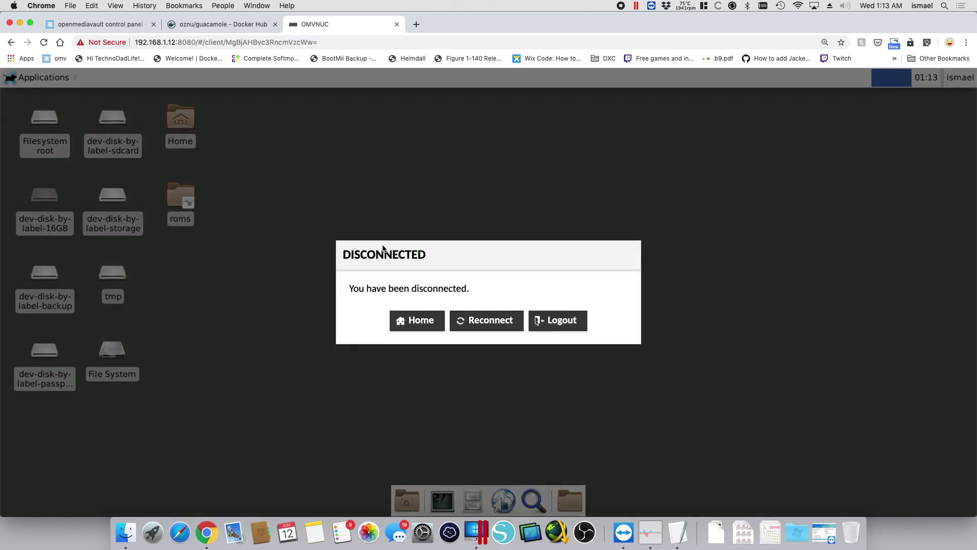
{"action": "left_click", "coordinate": [414, 321]}
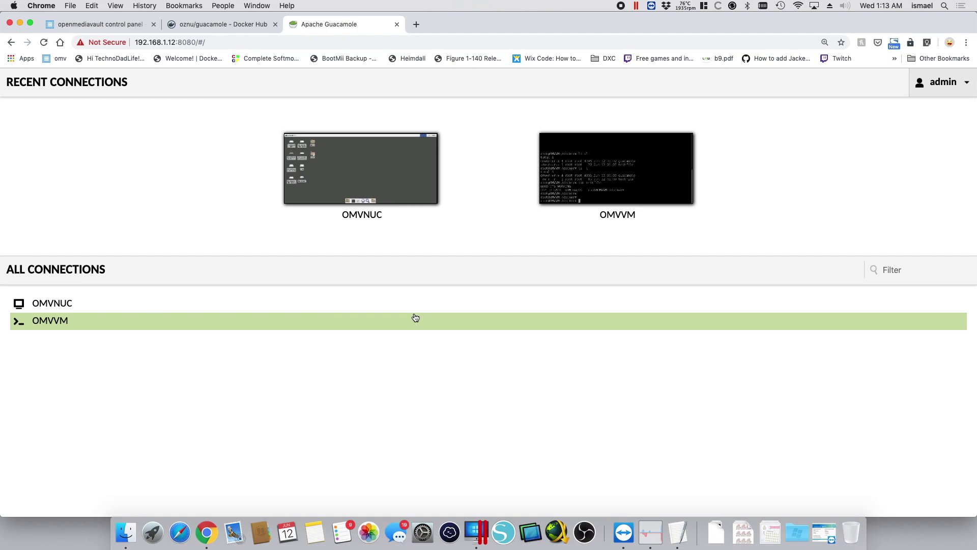